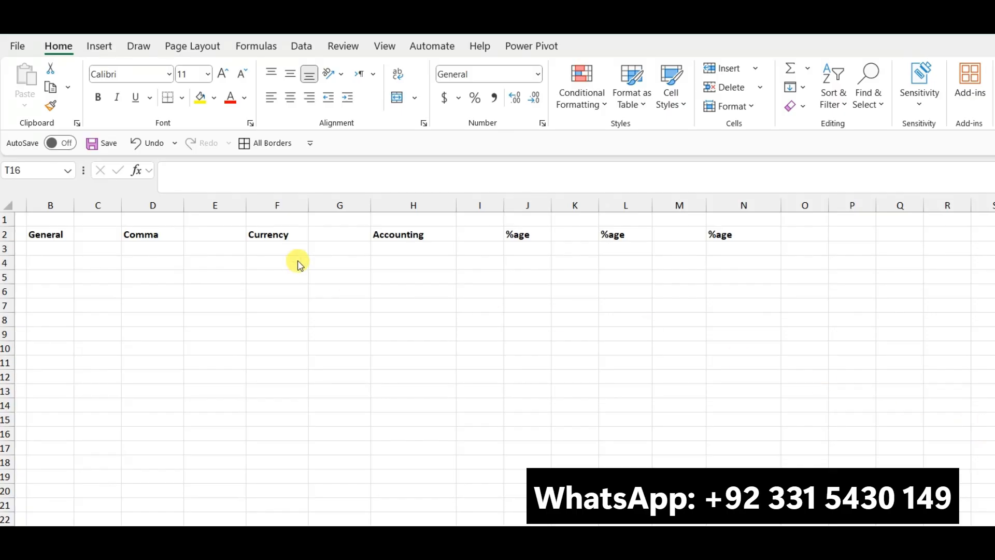
Step: Fill the General header cell B2 with the standard orange colour
click(52, 233)
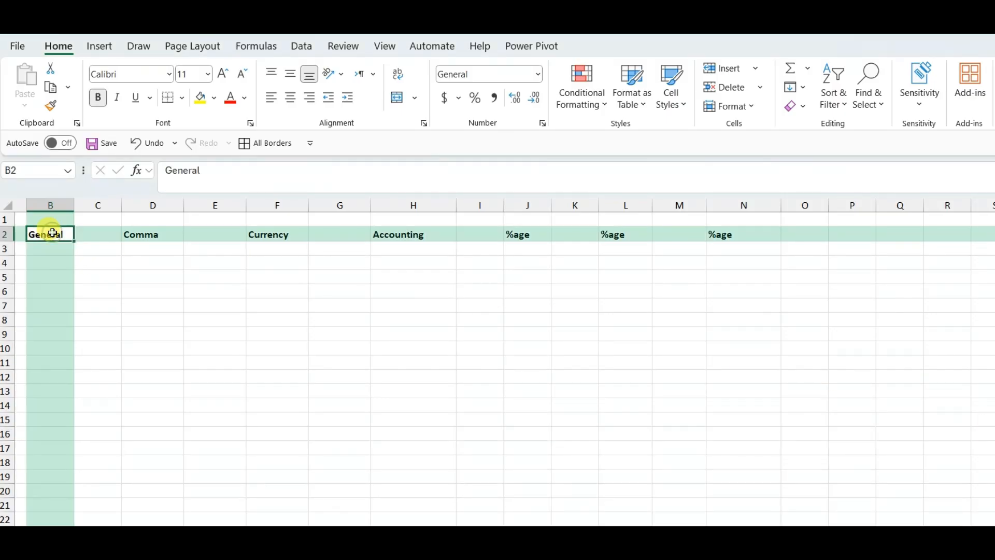
click(213, 98)
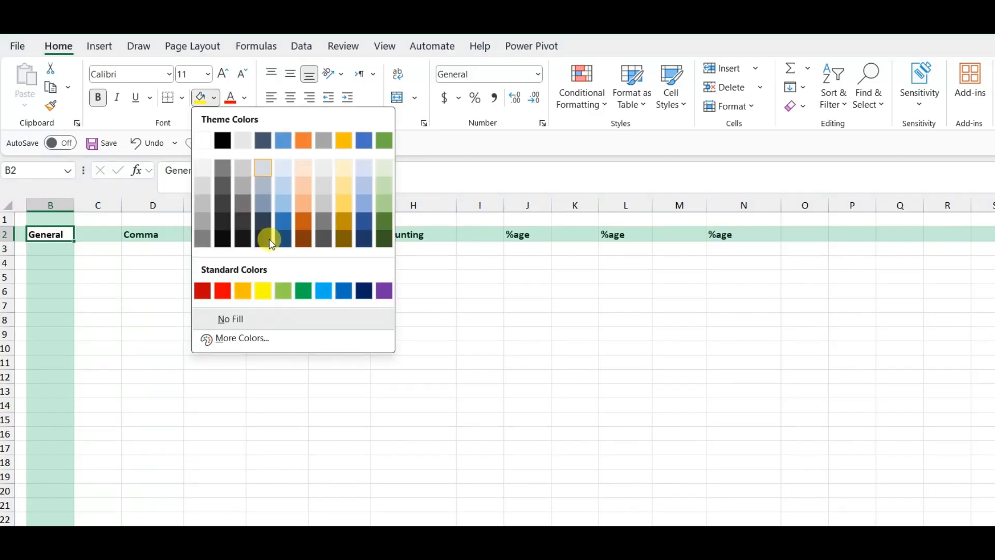
click(241, 290)
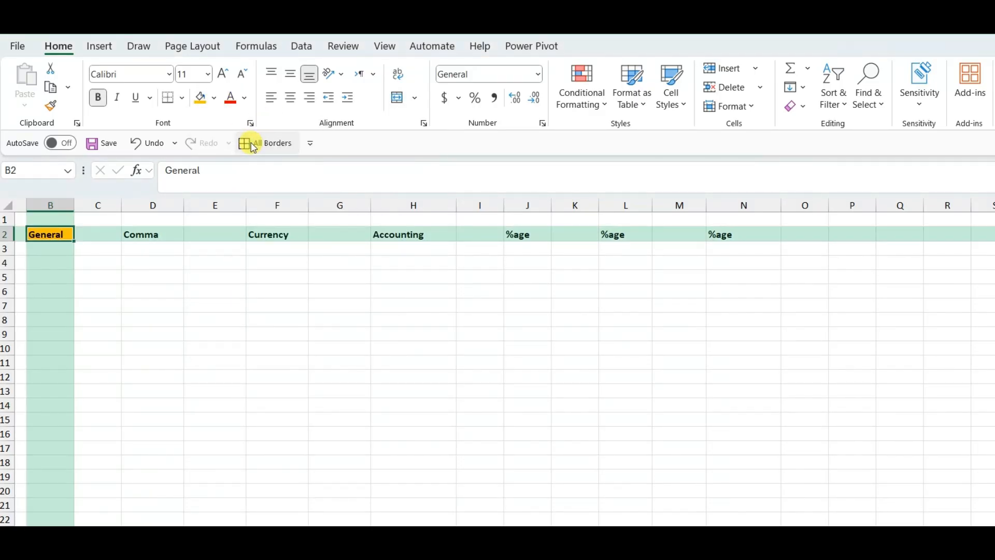
Step: Copy the General header's formatting to the Comma, Currency, Accounting and three %age headers in row 2 with Format Painter
click(50, 106)
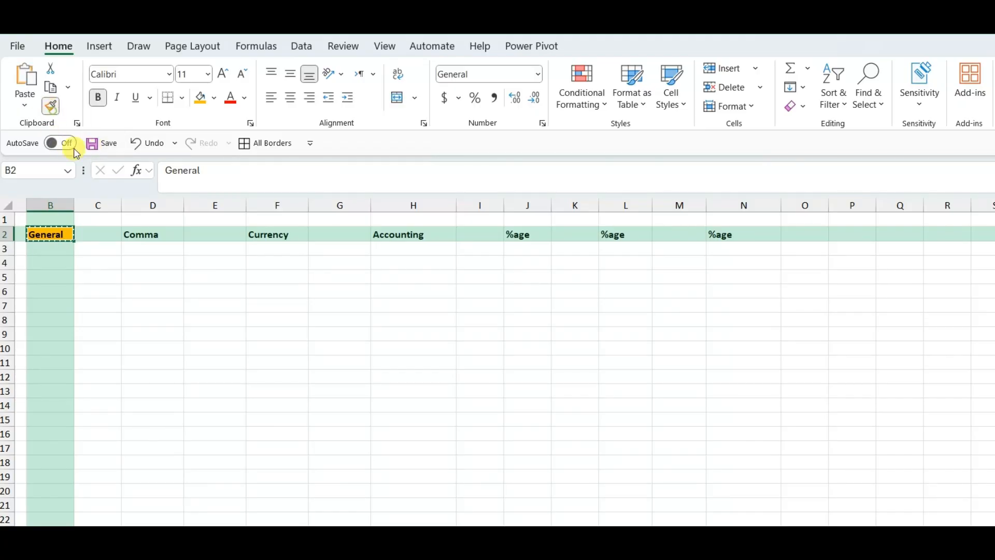
click(150, 234)
click(265, 233)
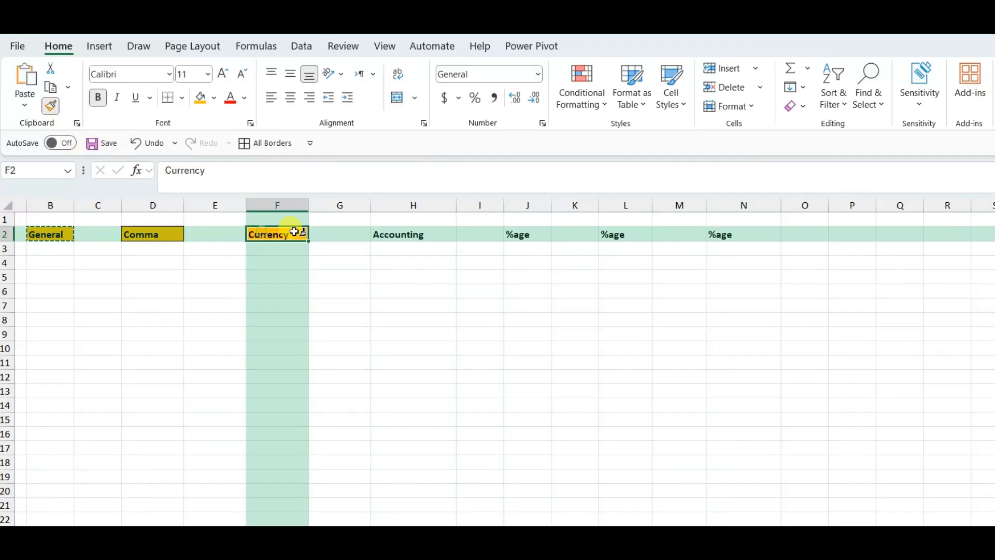
click(395, 233)
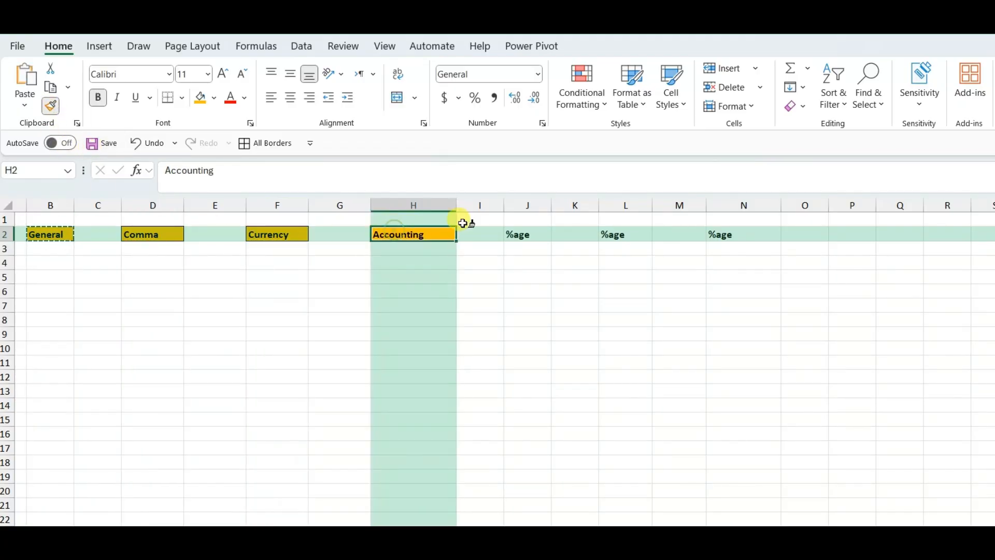
click(517, 234)
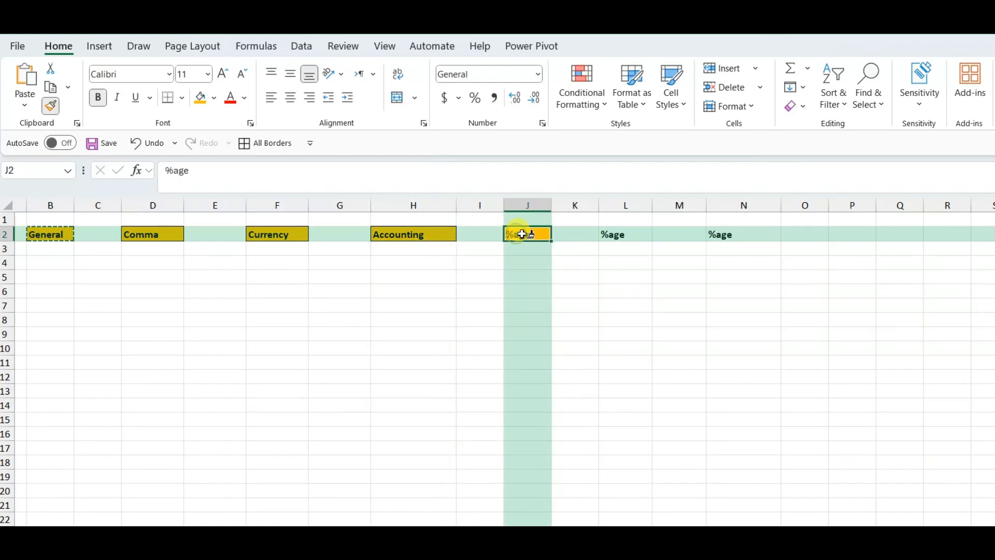
click(619, 235)
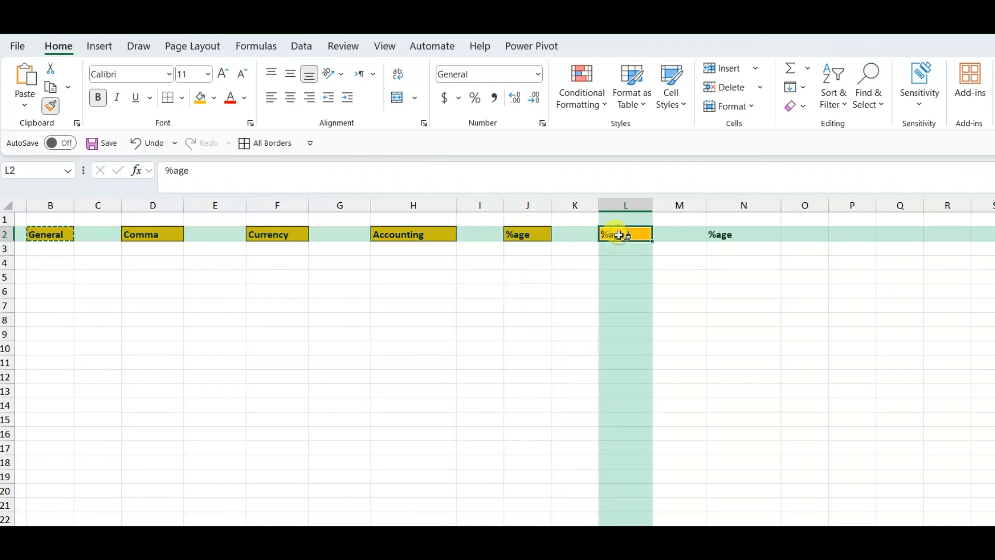
click(732, 229)
key(Escape)
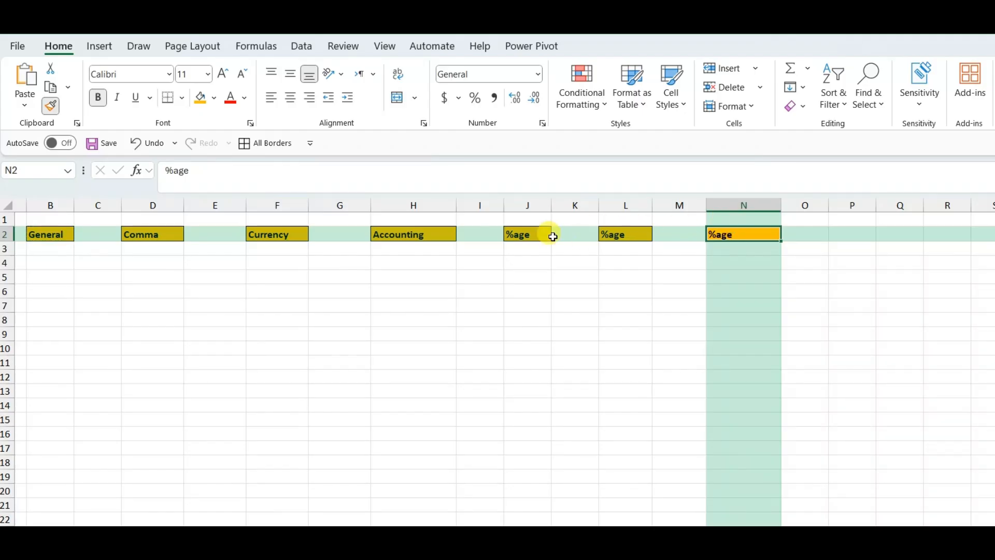
drag(518, 235, 726, 233)
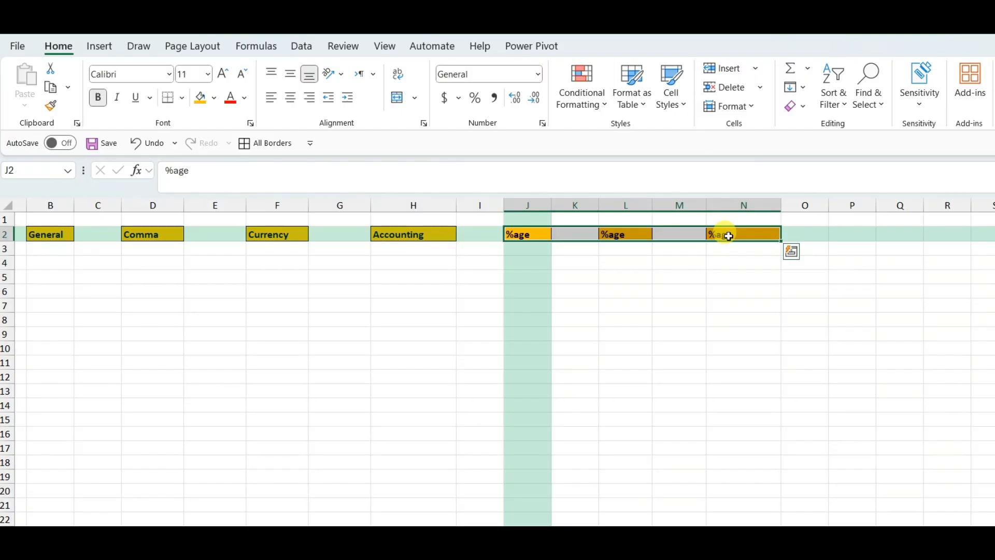
Step: Enter 5654 in cell B6 under the General header
click(59, 295)
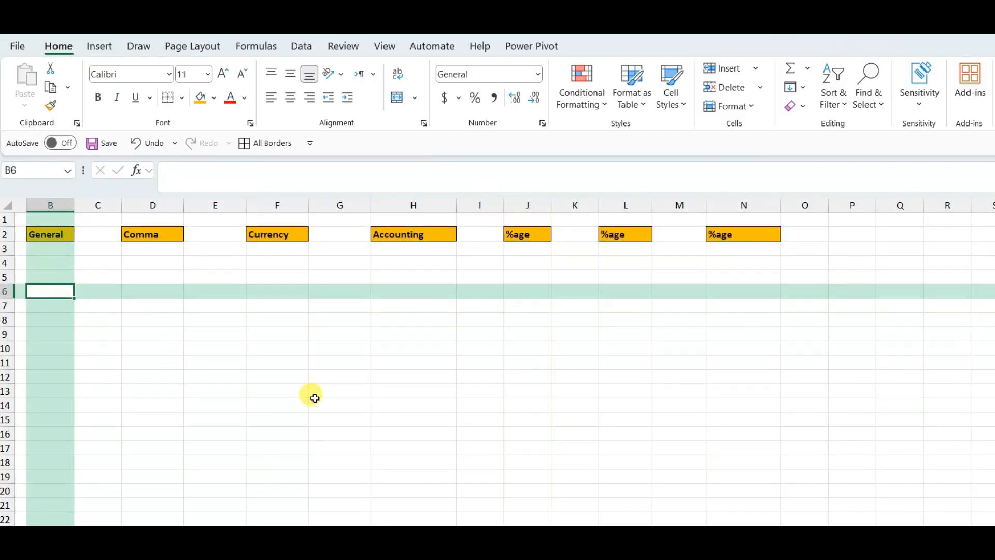
text(5654)
key(Return)
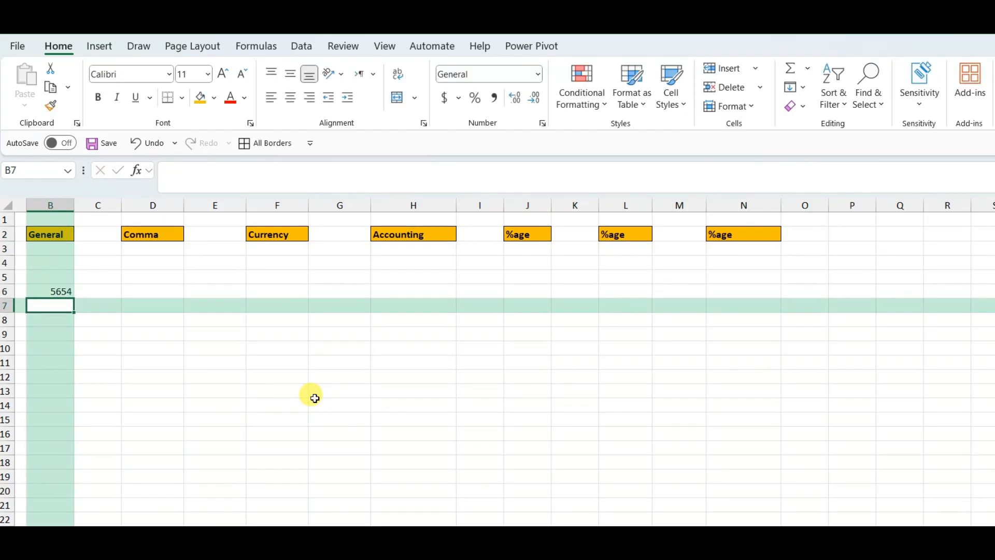
Step: Copy the number in B6 to D6 under the Comma header and apply the Comma style to it
key(Up)
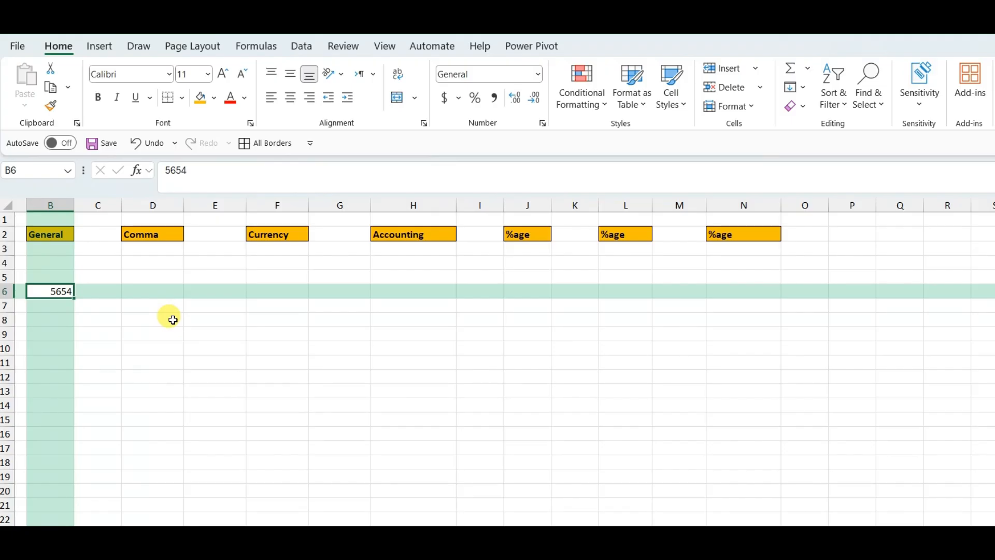
key(ctrl+c)
key(Right)
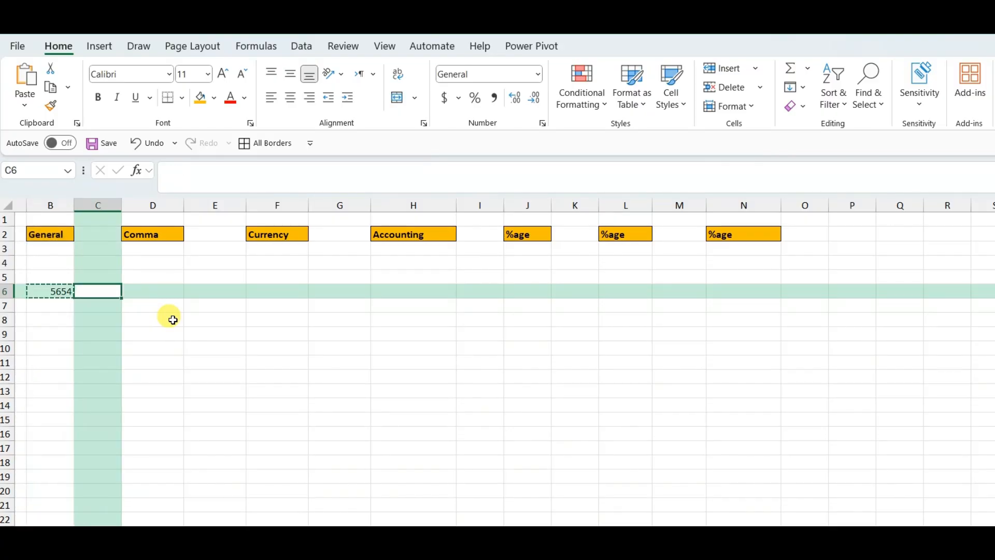
key(Right)
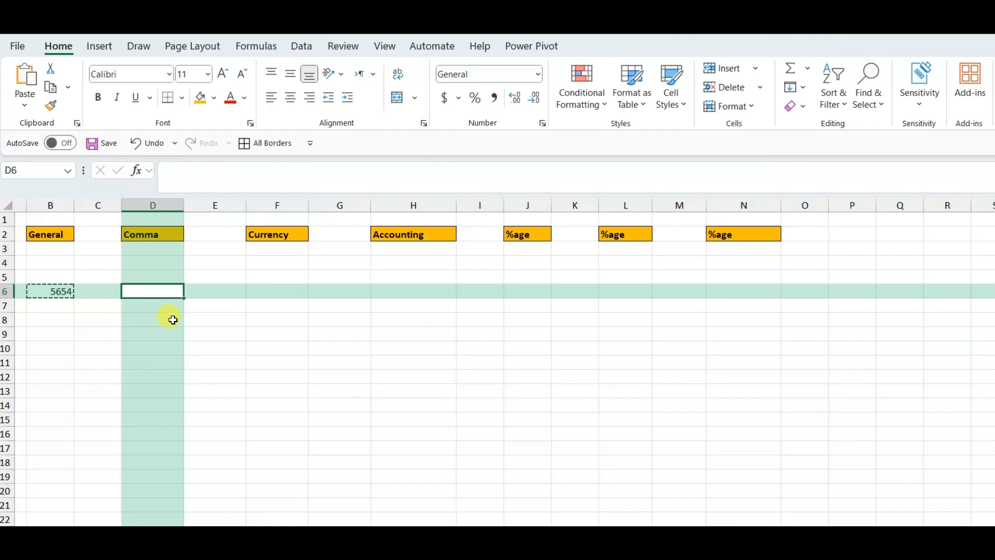
key(ctrl+v)
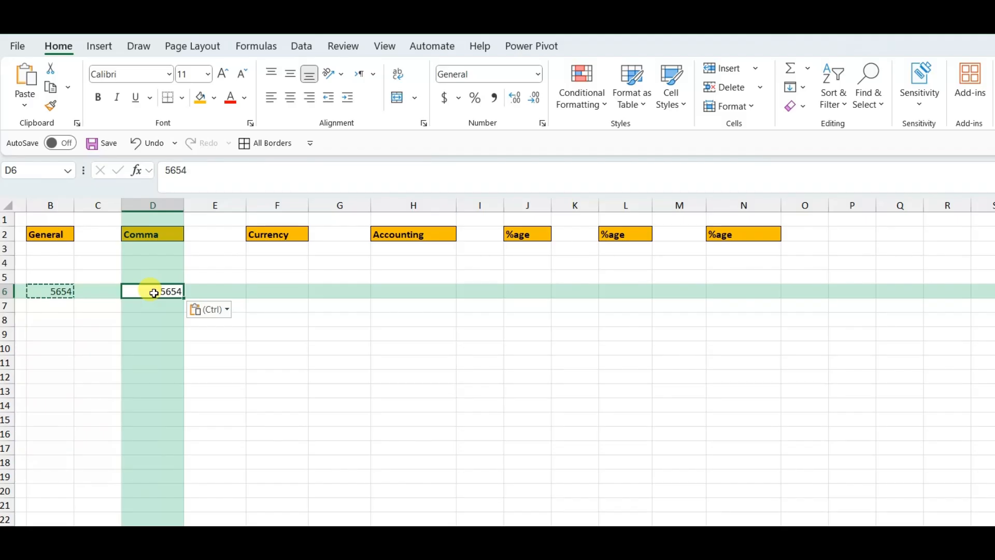
click(495, 100)
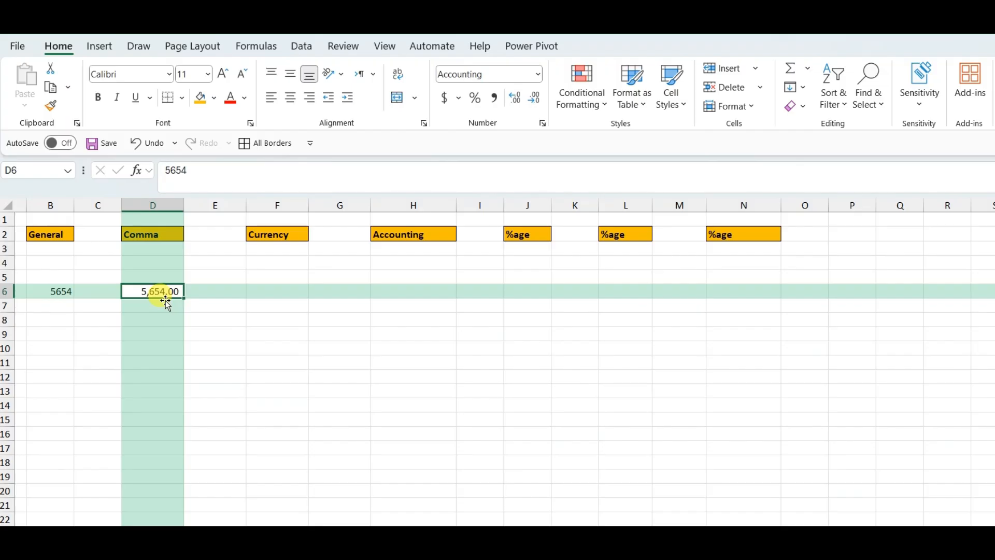
Step: Replace the number in D6 with 500000
text(5)
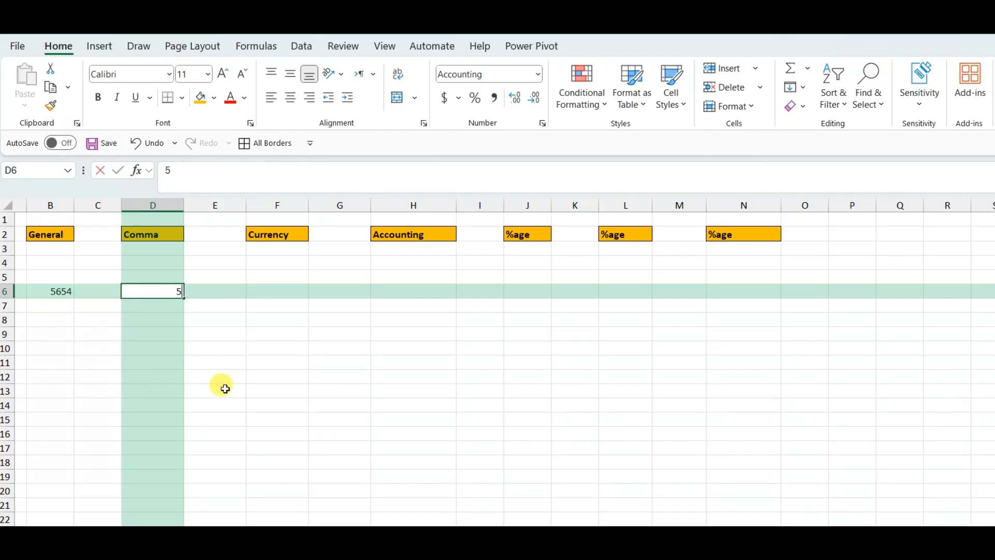
text(00,000)
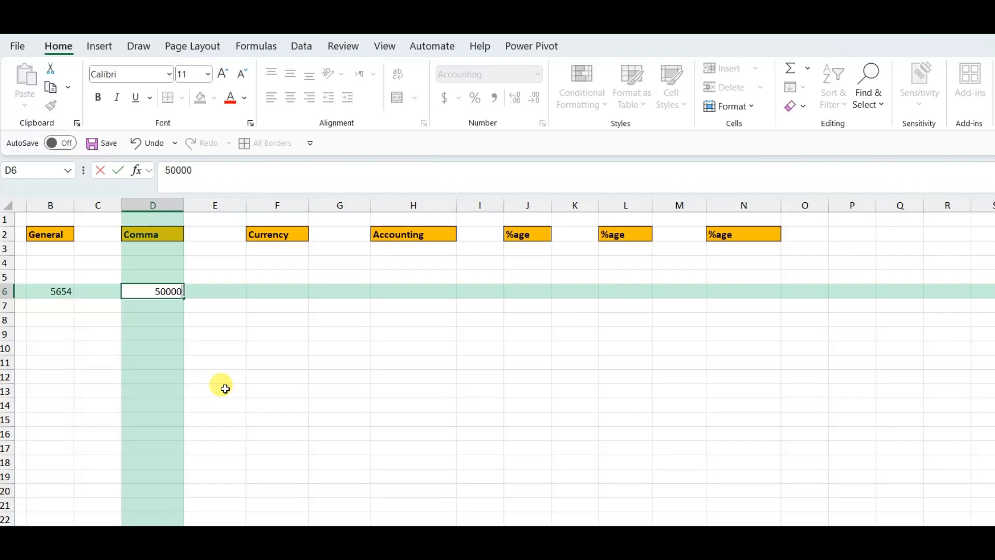
key(Return)
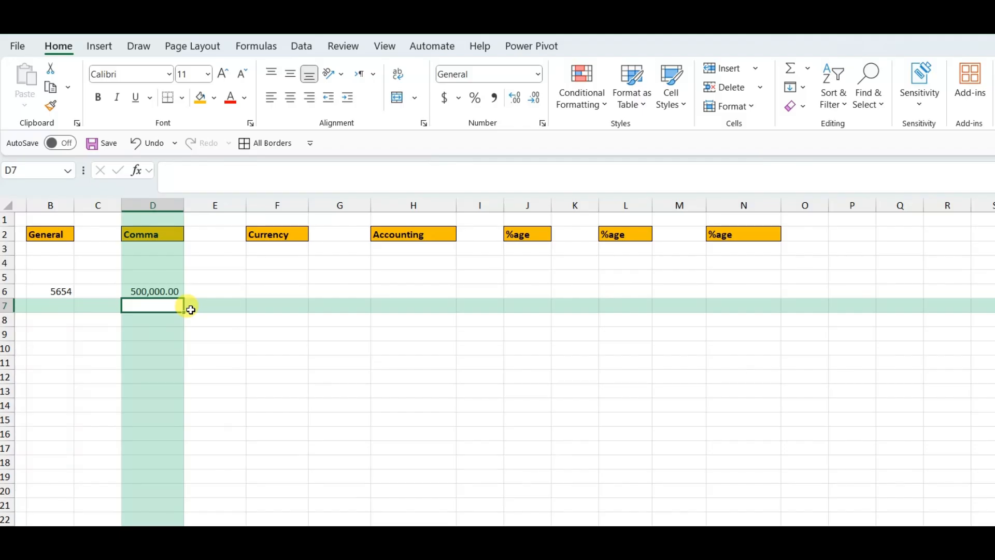
Step: Enter 5654 in cell F6 under the Currency header and apply the Currency number format
click(275, 292)
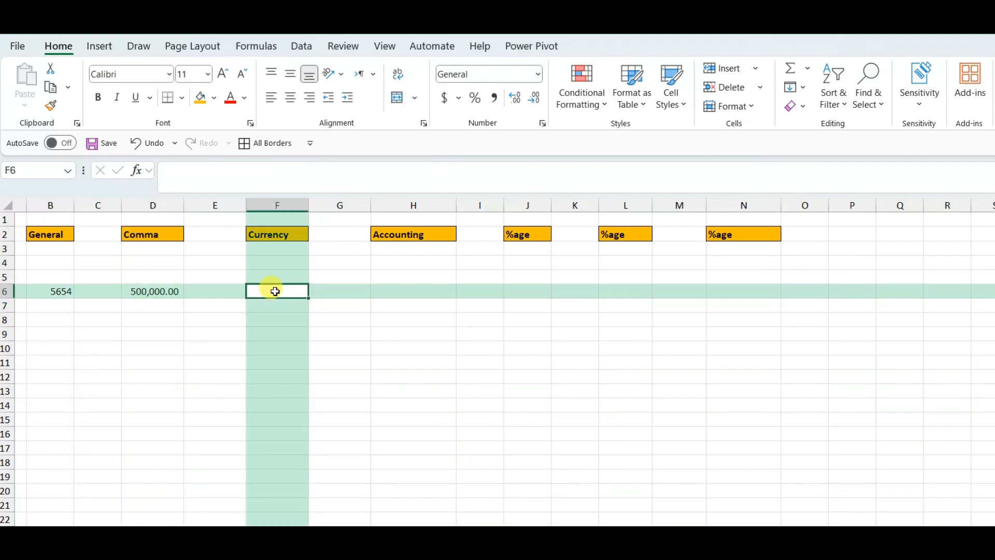
text(5654)
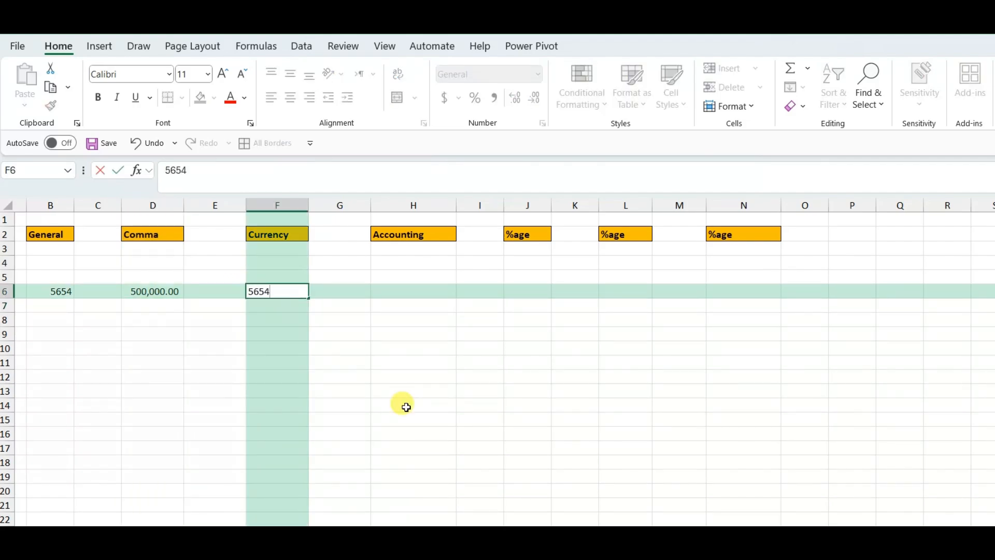
key(Return)
key(Up)
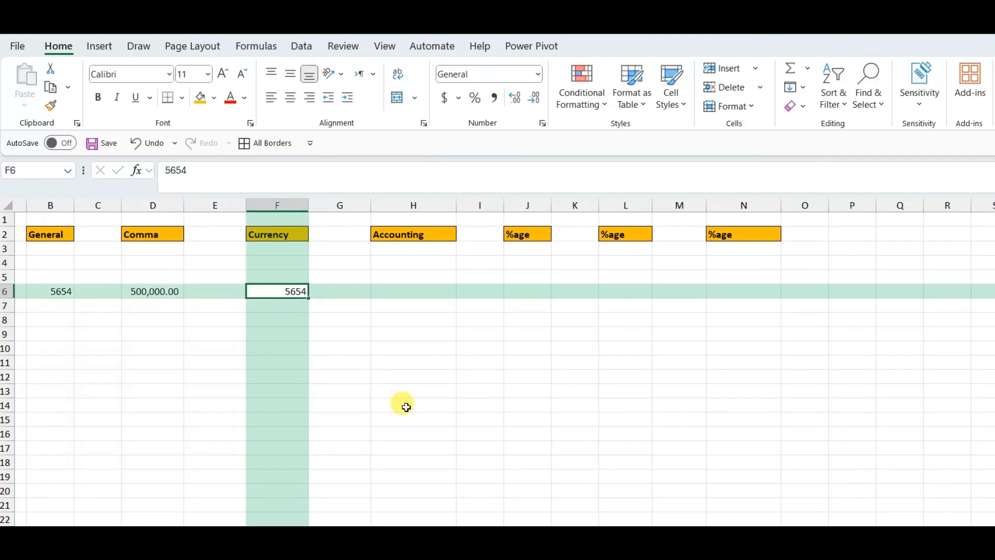
click(540, 74)
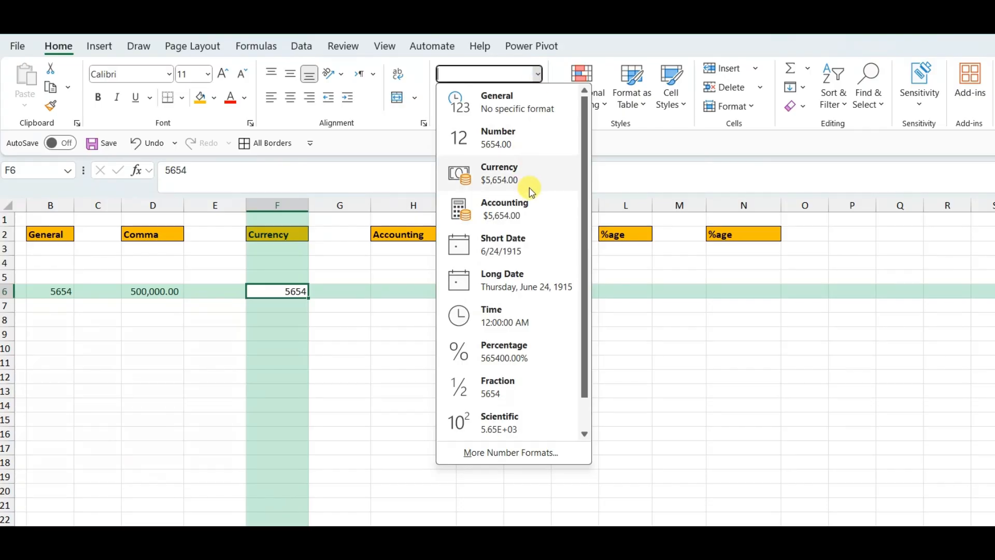
click(502, 180)
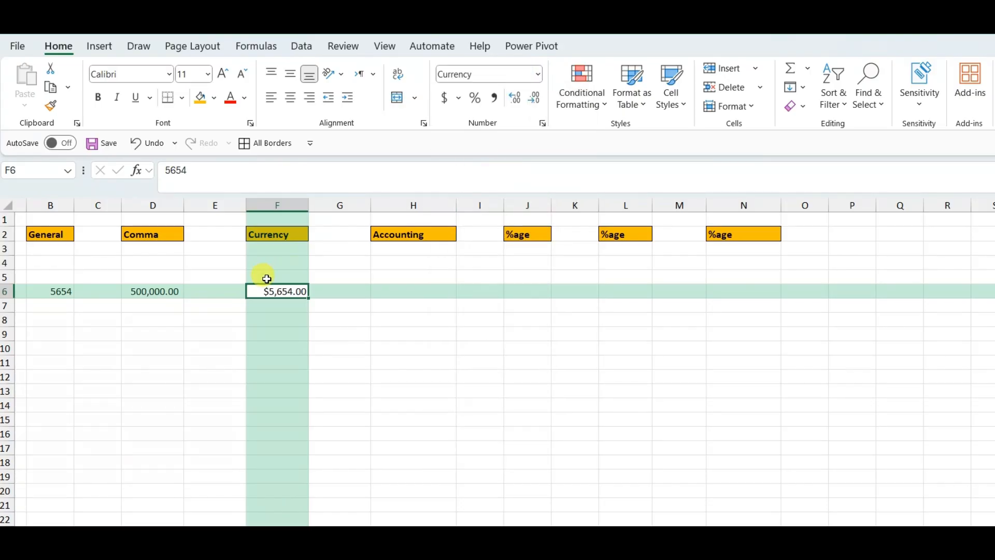
Step: Enter 5654 in cell H6 under the Accounting header and apply the Accounting number format
click(396, 294)
text(5654)
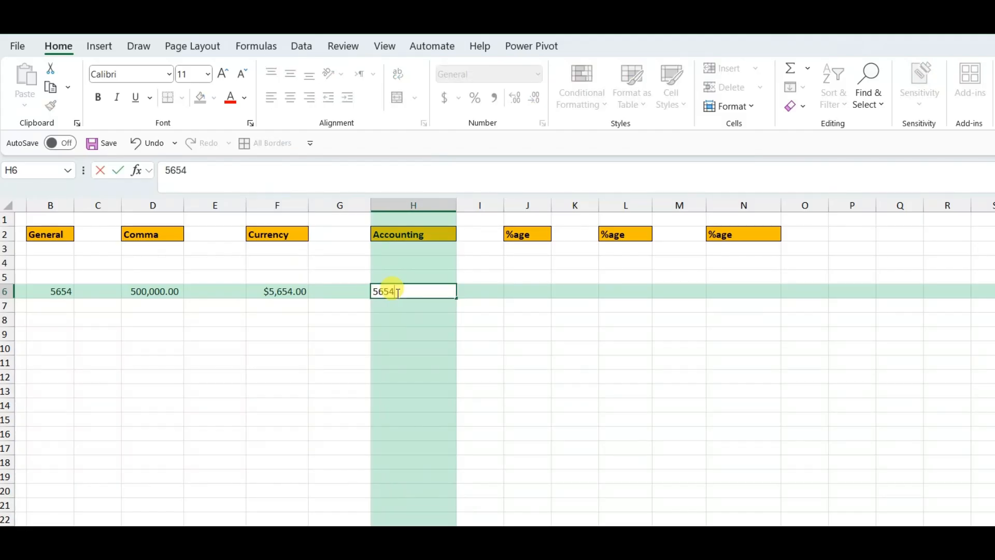
key(Return)
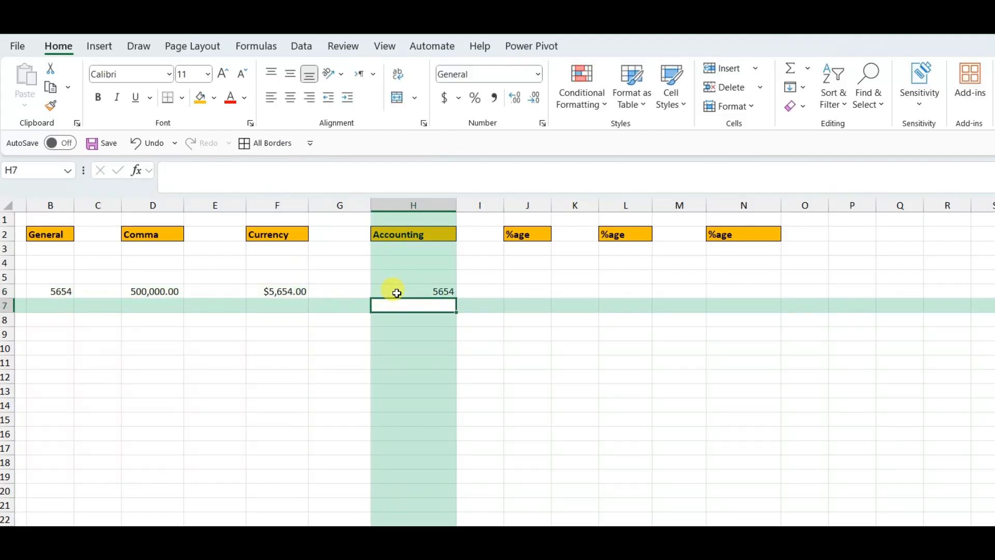
click(396, 292)
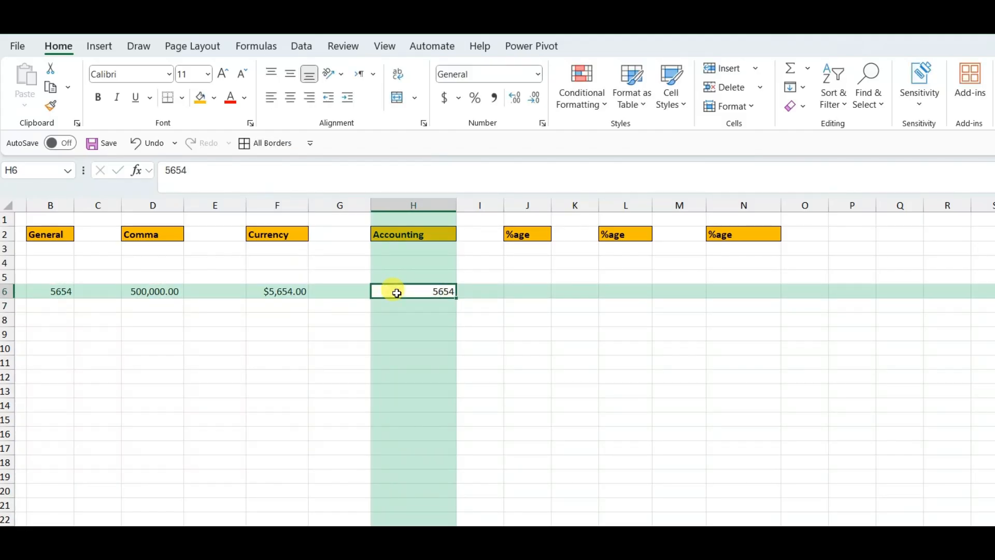
click(538, 75)
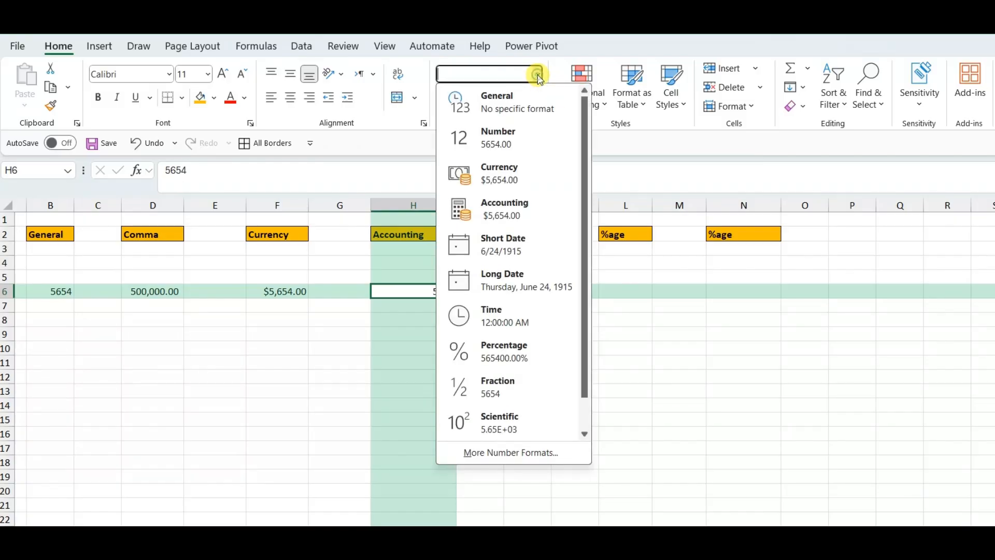
click(497, 207)
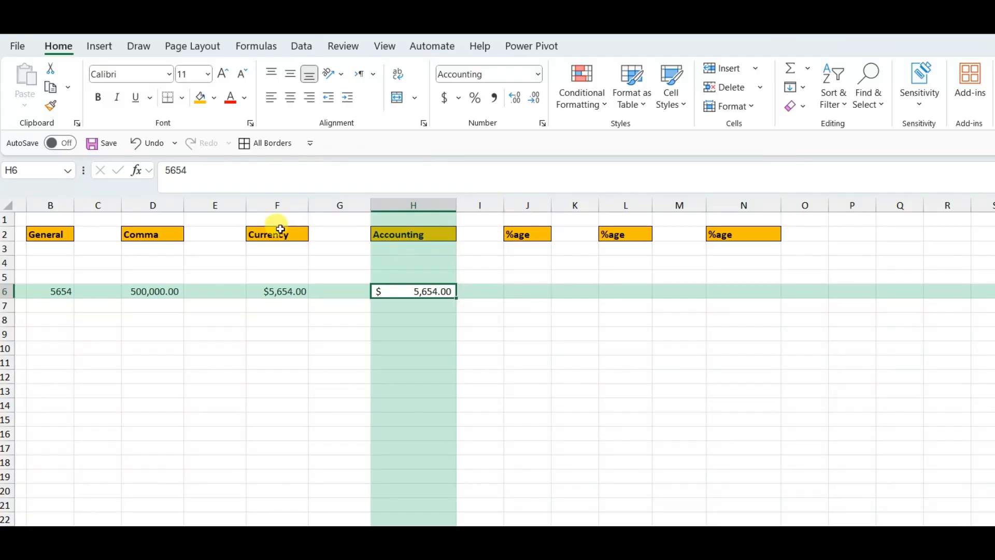
Step: Copy only the formatting of F6:H6 to F11:H11 with Format Painter
click(273, 202)
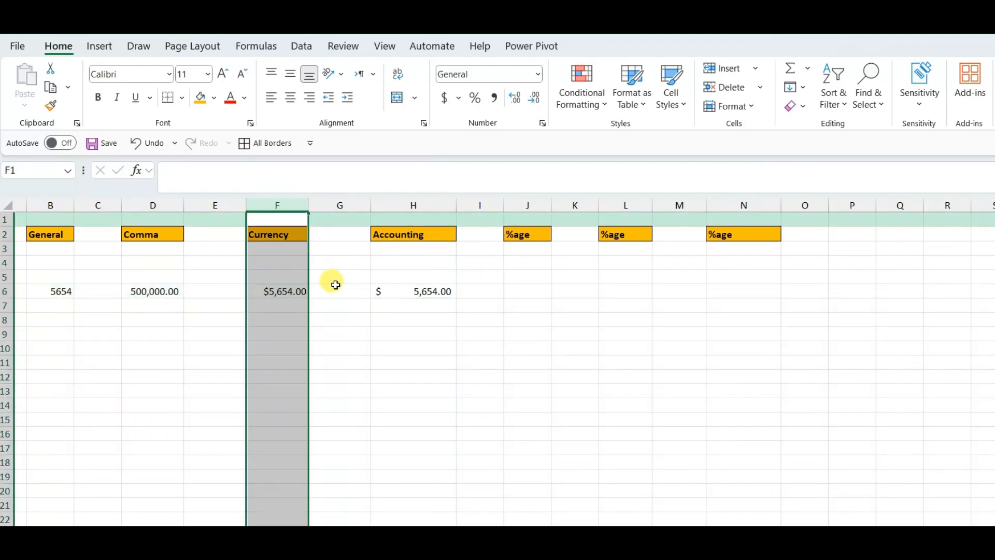
click(274, 286)
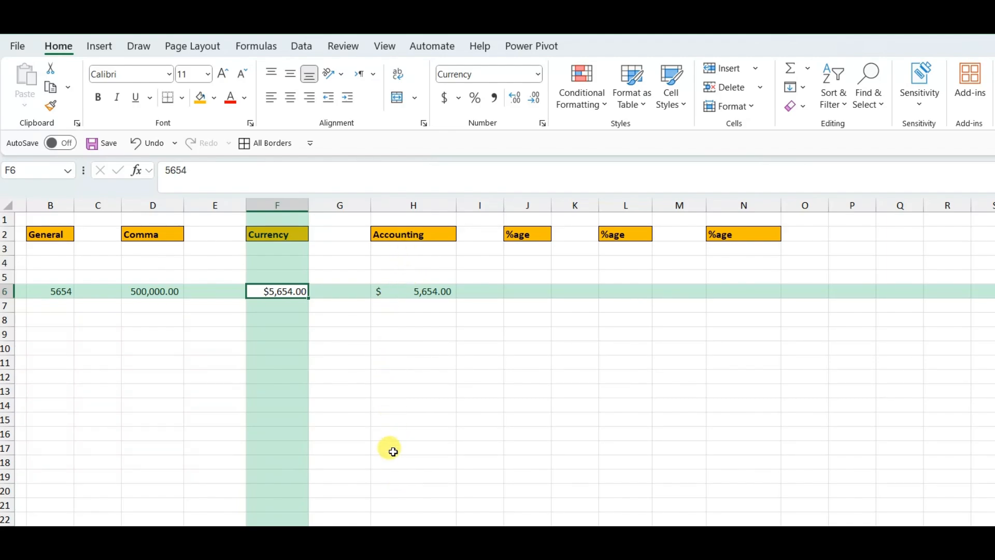
key(ctrl+shift+Right)
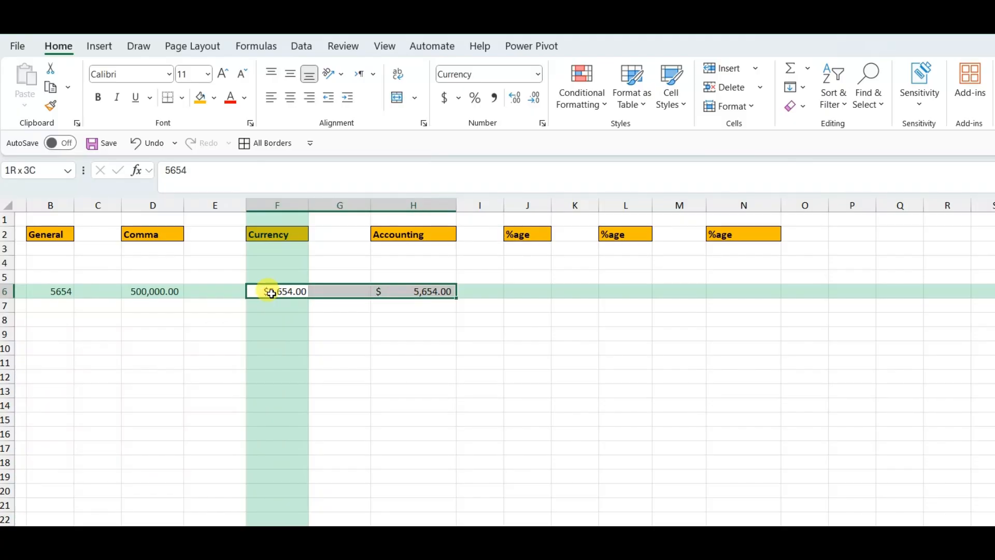
click(51, 106)
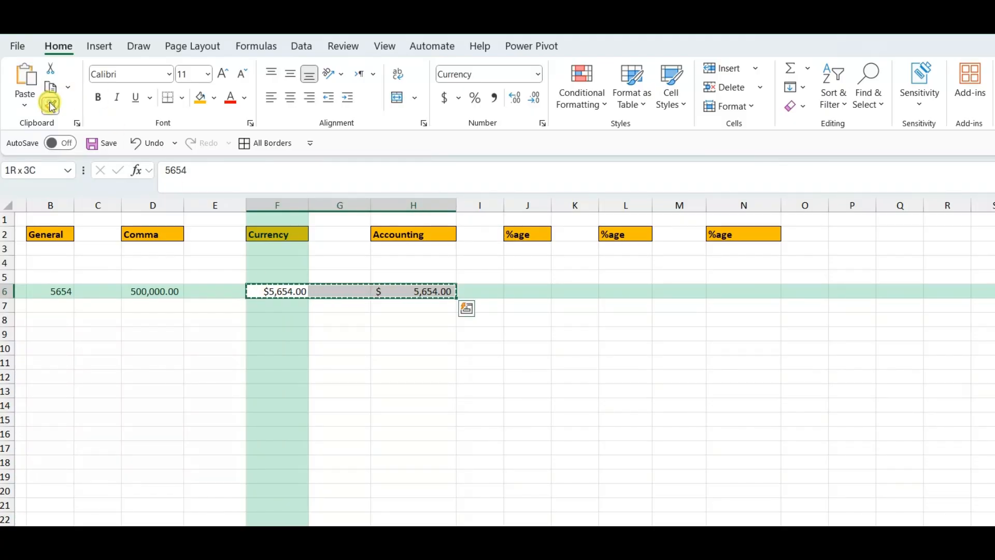
key(Down)
key(Down)
key(Down)
key(Down)
key(Down)
key(Return)
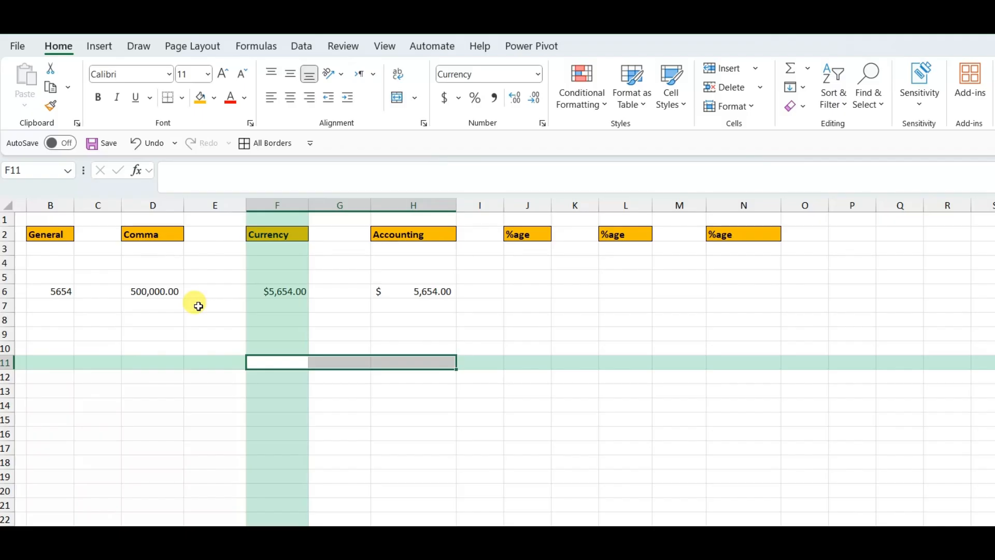
Step: Enter 500000 in F7 and 1000000 in F8 under the Currency header, and fit column F's width to its contents
click(270, 305)
text(50)
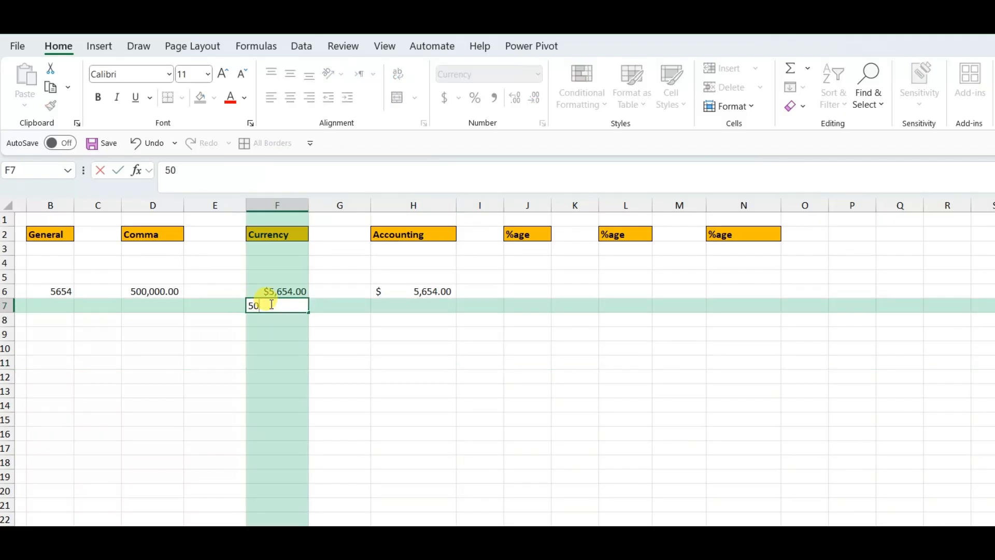
text(0,000)
key(Return)
text(100)
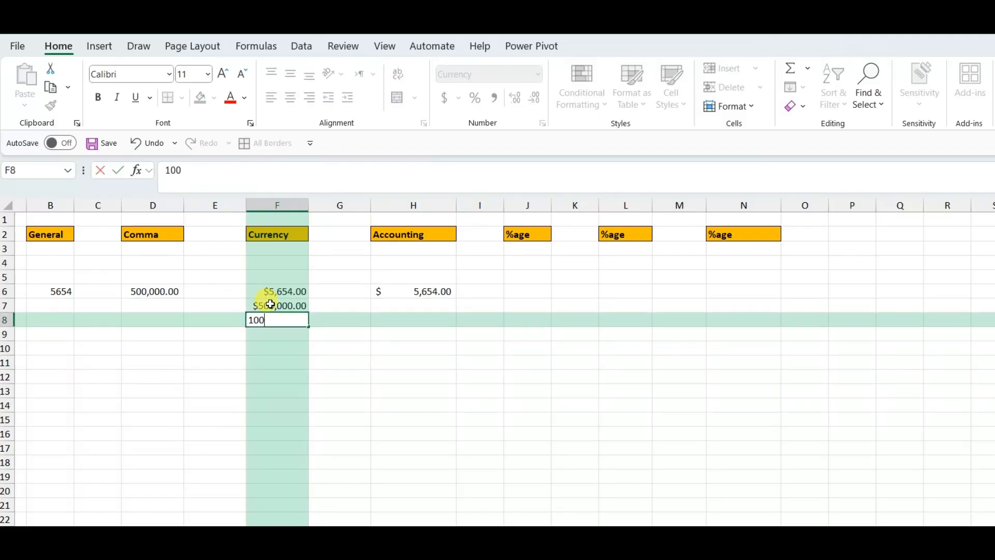
text(0000)
key(Return)
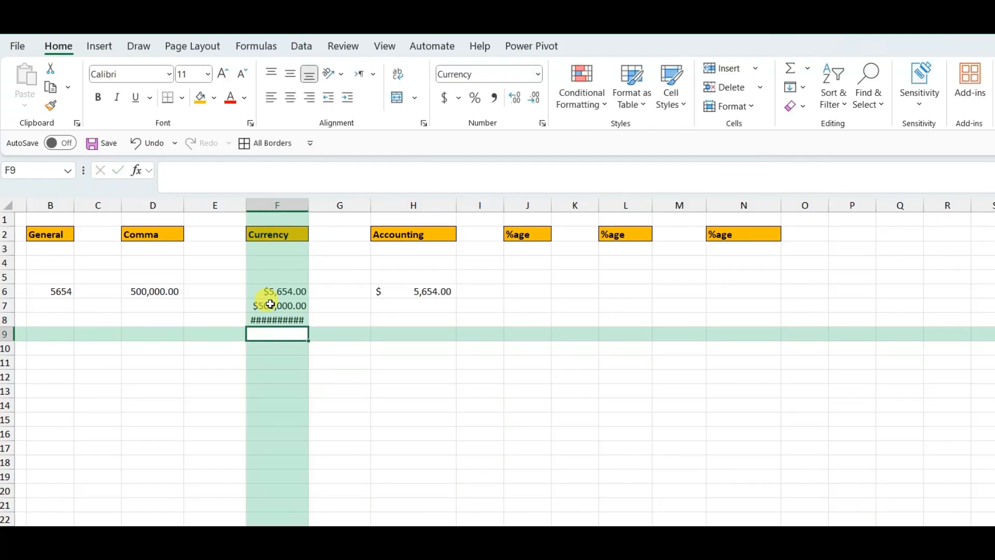
double_click(309, 205)
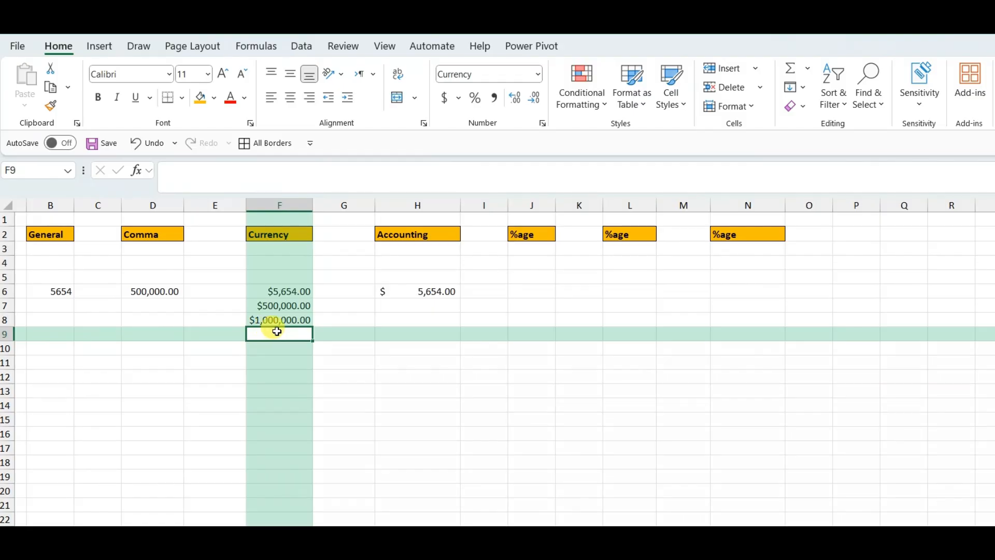
Step: Enter 500000 in H7 and 1000000 in H8 under the Accounting header
click(430, 302)
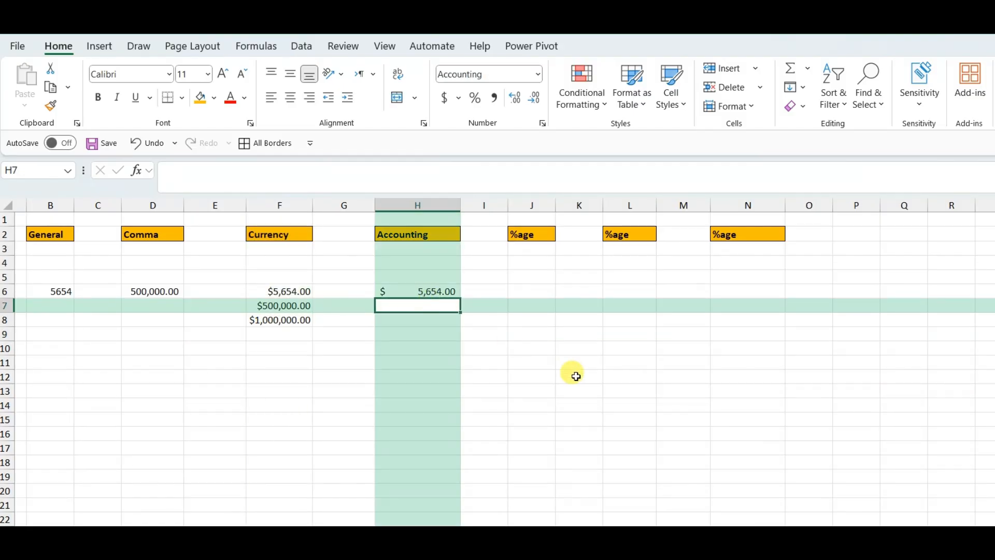
text(500,0)
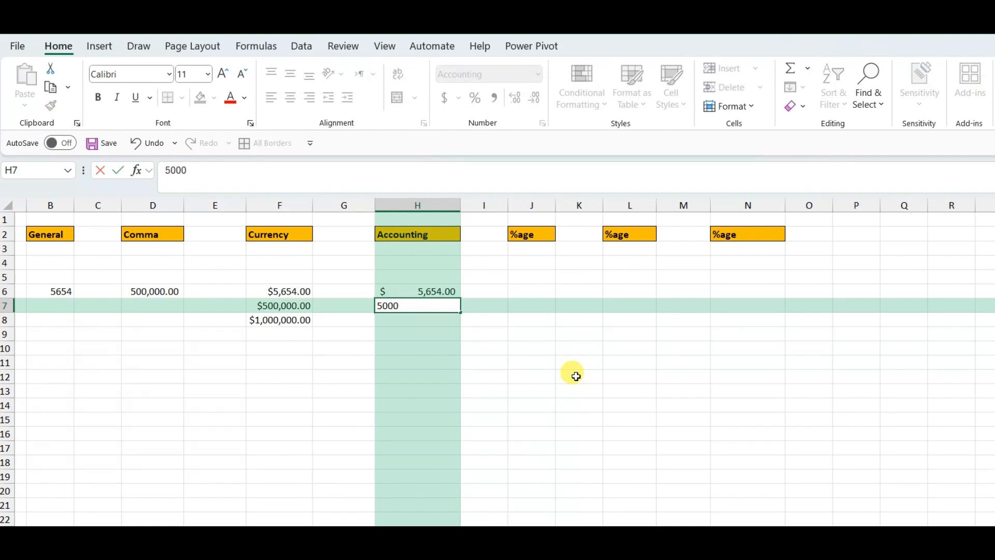
text(00)
key(Return)
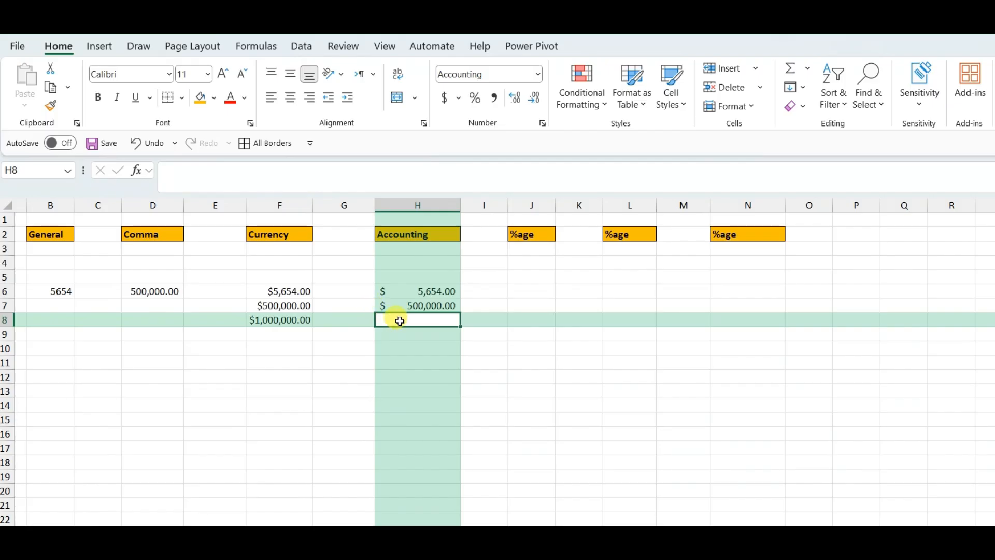
text(1,000,0)
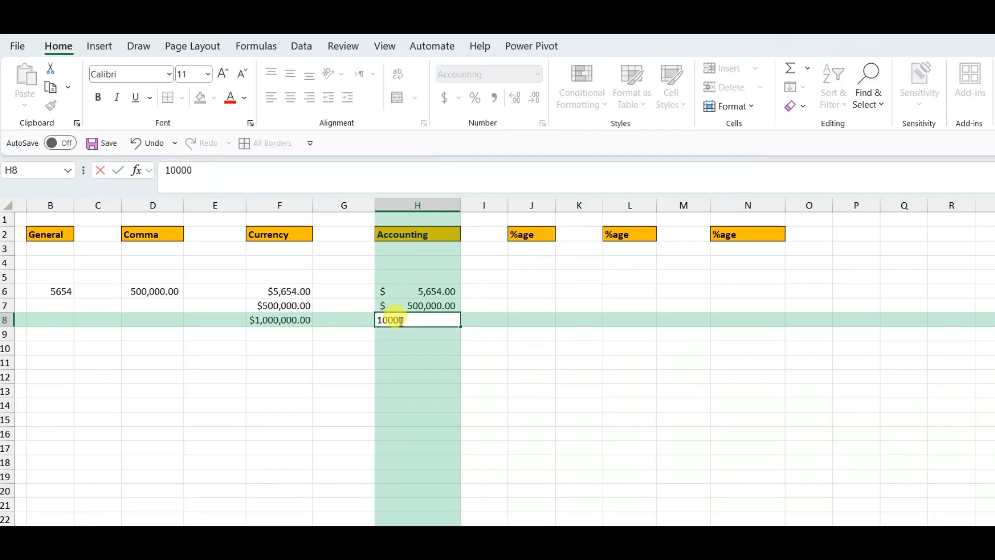
text(00)
key(Return)
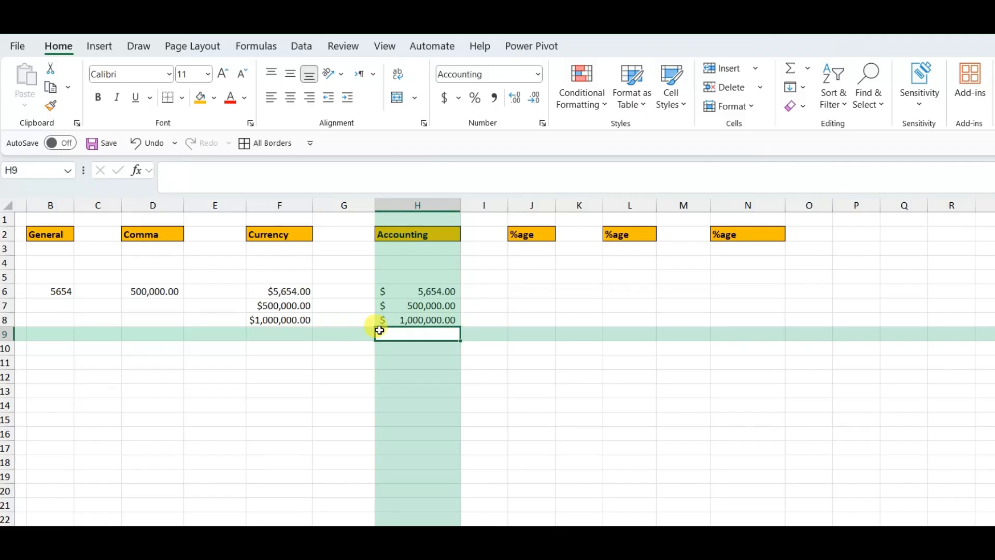
Step: Widen columns F through H together to one equal width, a little wider than column F
drag(290, 203, 407, 204)
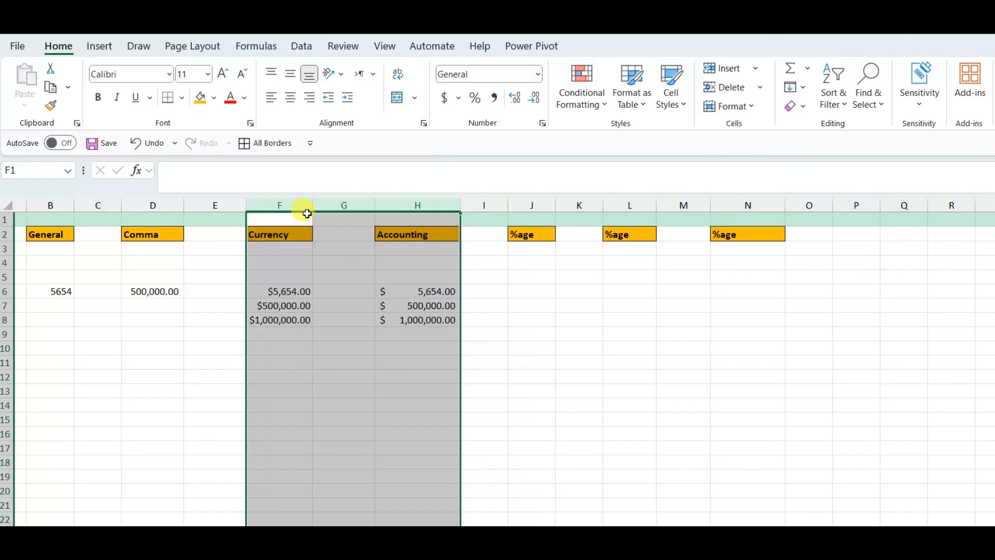
drag(313, 205, 331, 204)
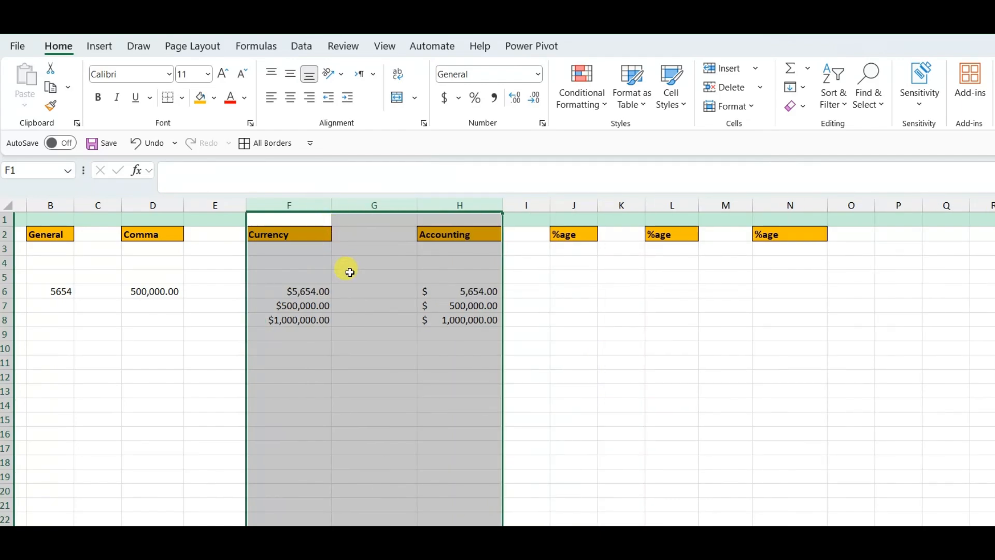
click(295, 317)
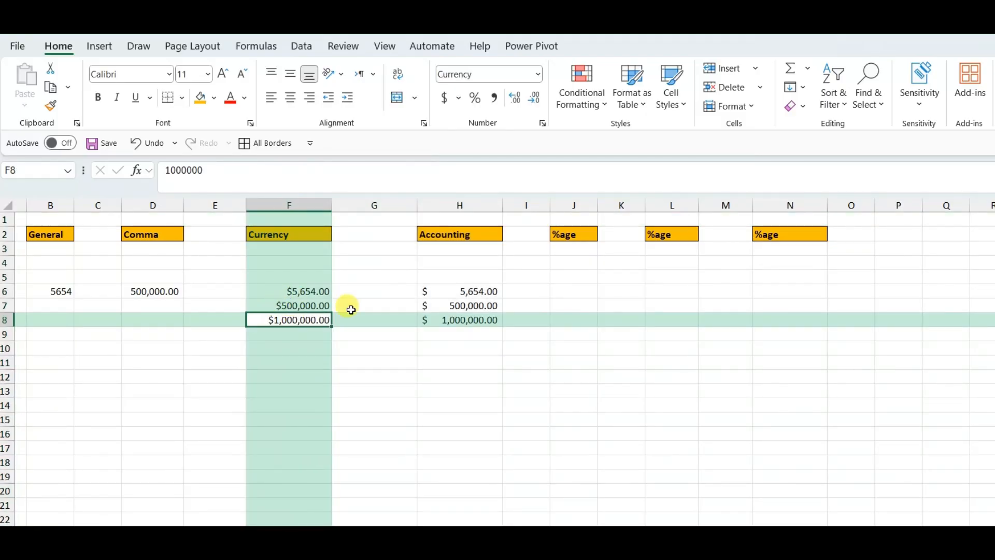
click(456, 302)
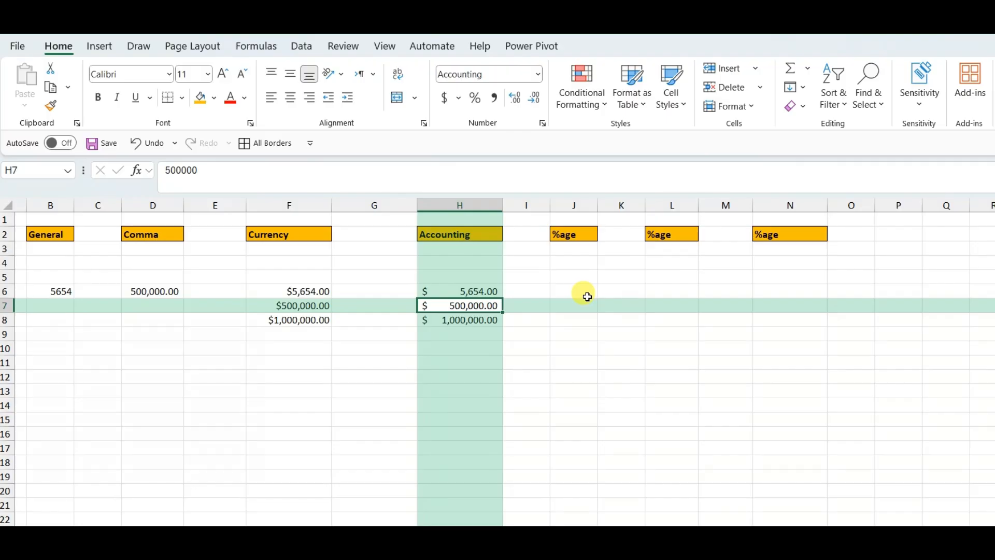
Step: Enter .035 in J6 under the first %age header and copy it to L6 and N6 under the other two
click(585, 293)
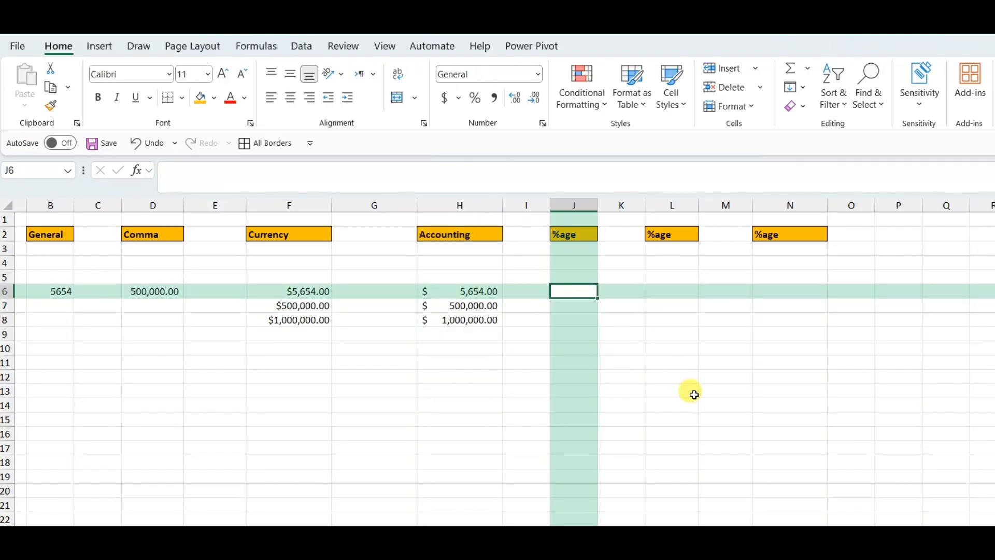
text(.035)
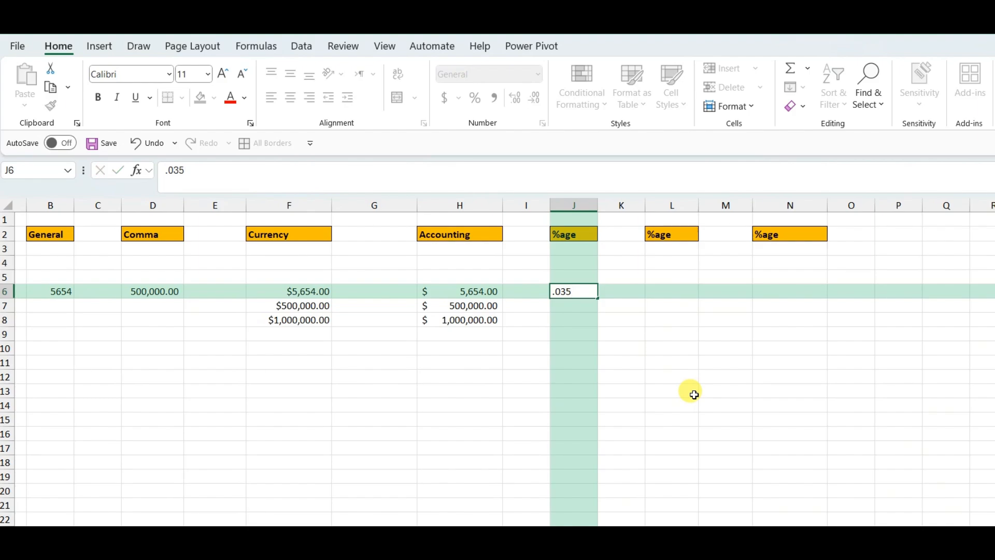
key(Return)
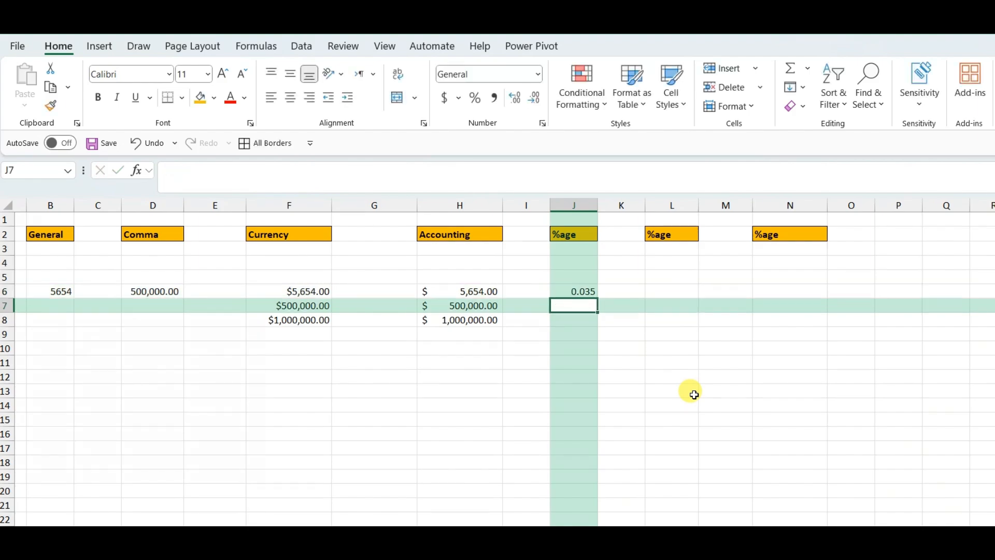
key(Up)
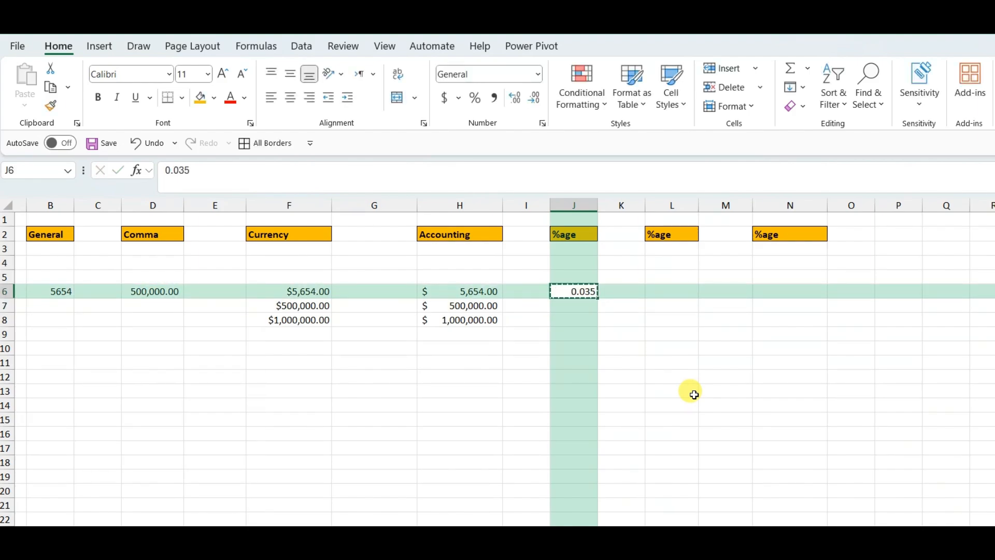
key(Right)
key(Right)
text(0.035)
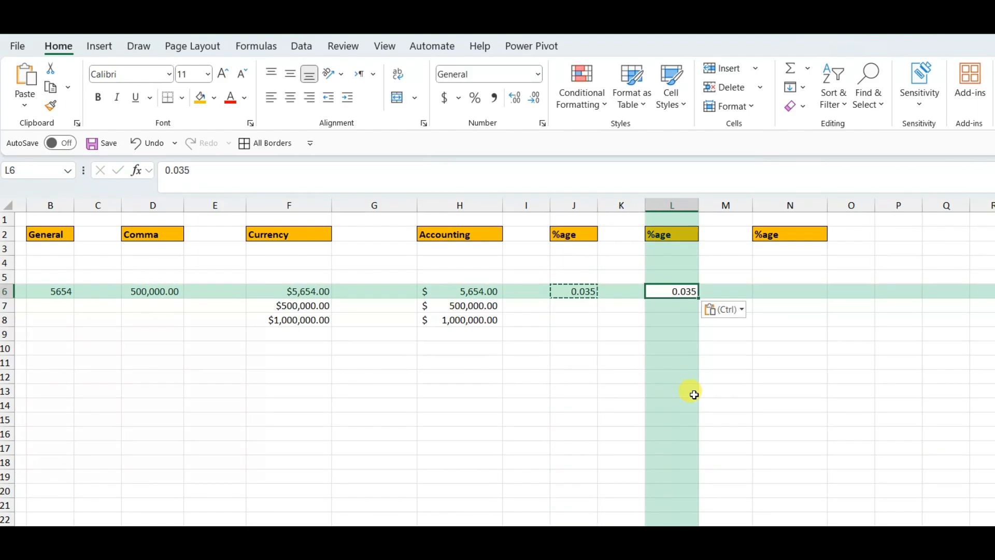
key(Right)
key(Right)
text(0.035)
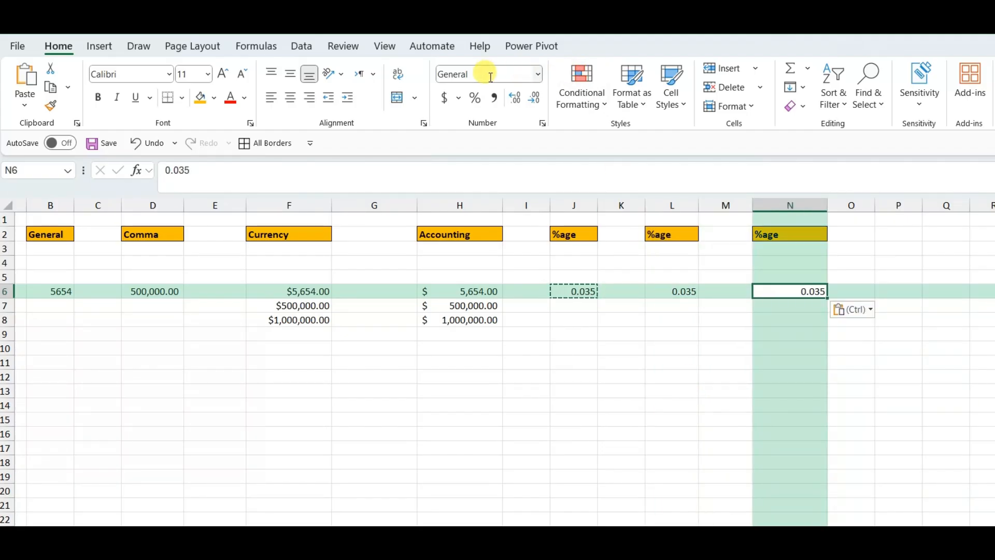
Step: Apply the Percentage number format with two decimals to L6 and the Percent Style without decimals to N6
click(684, 291)
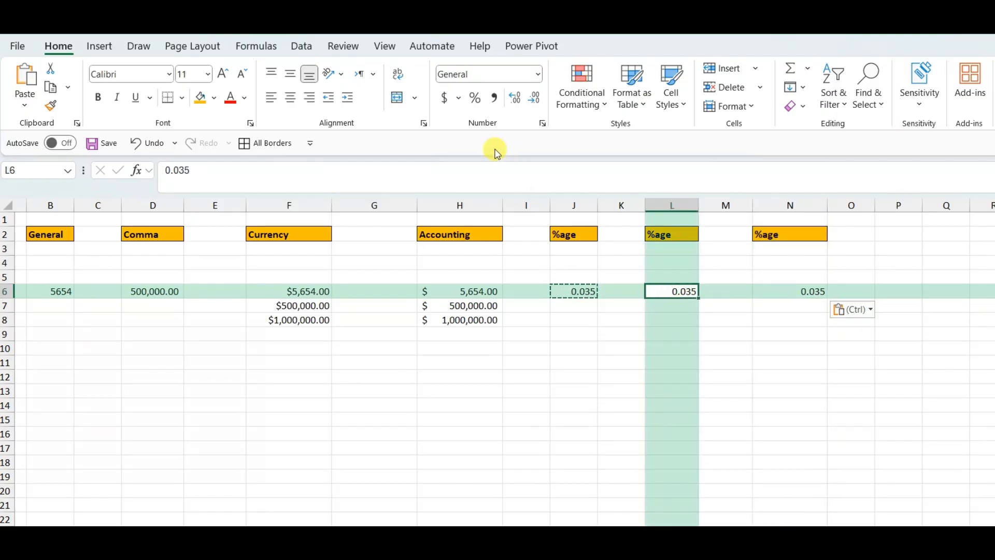
click(572, 291)
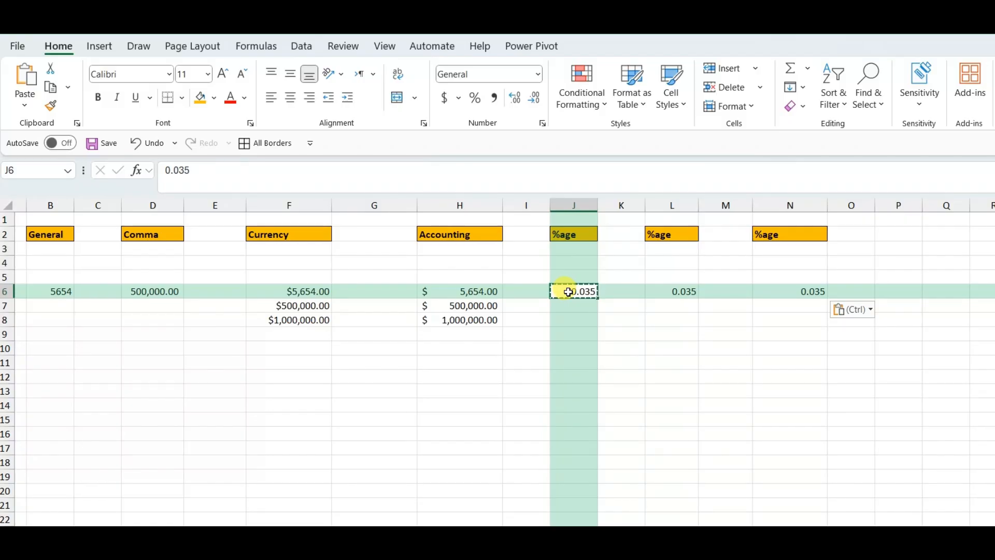
click(680, 292)
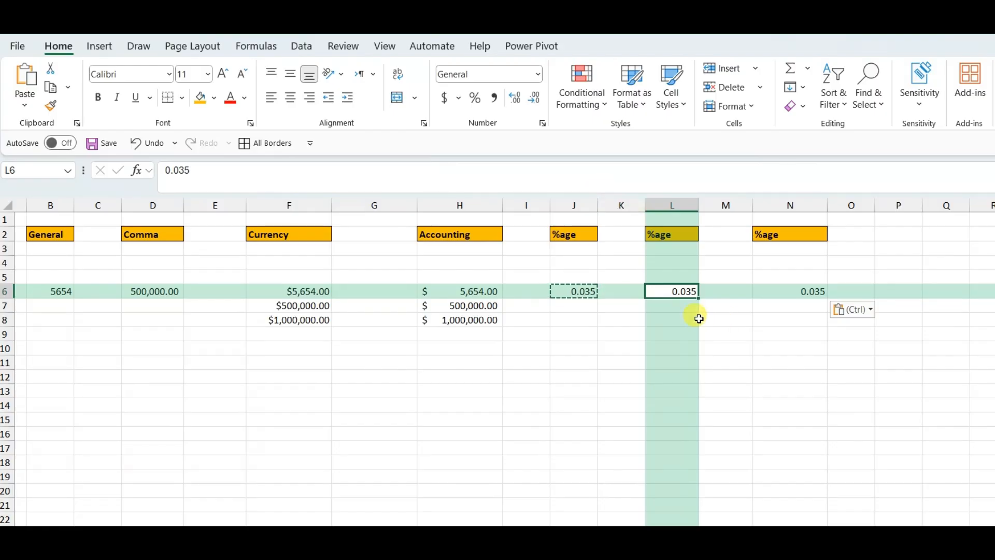
click(537, 74)
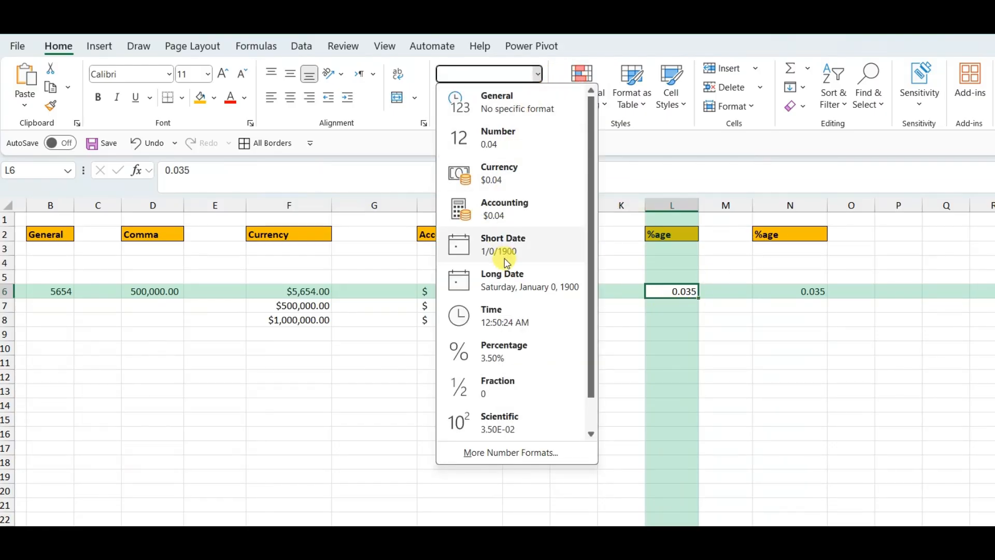
click(505, 358)
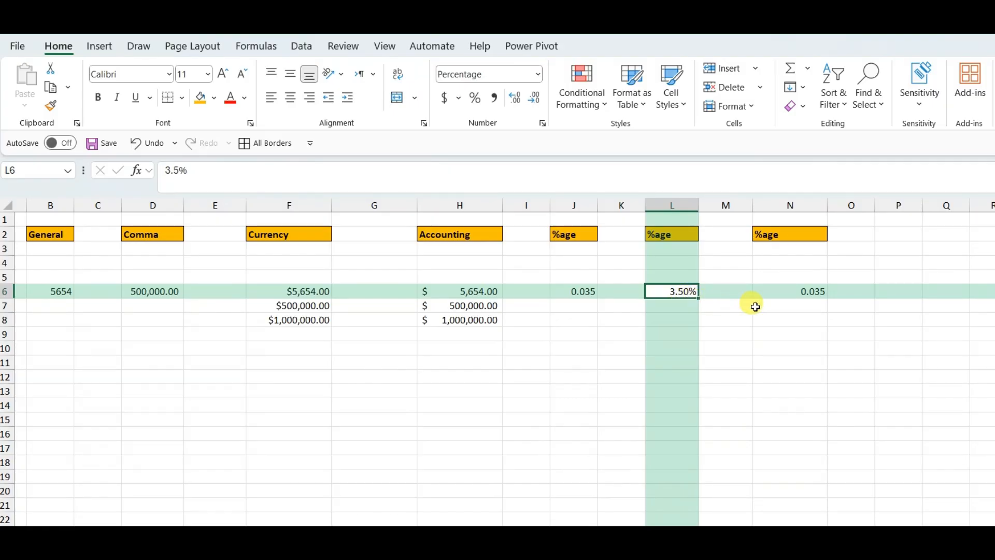
click(797, 288)
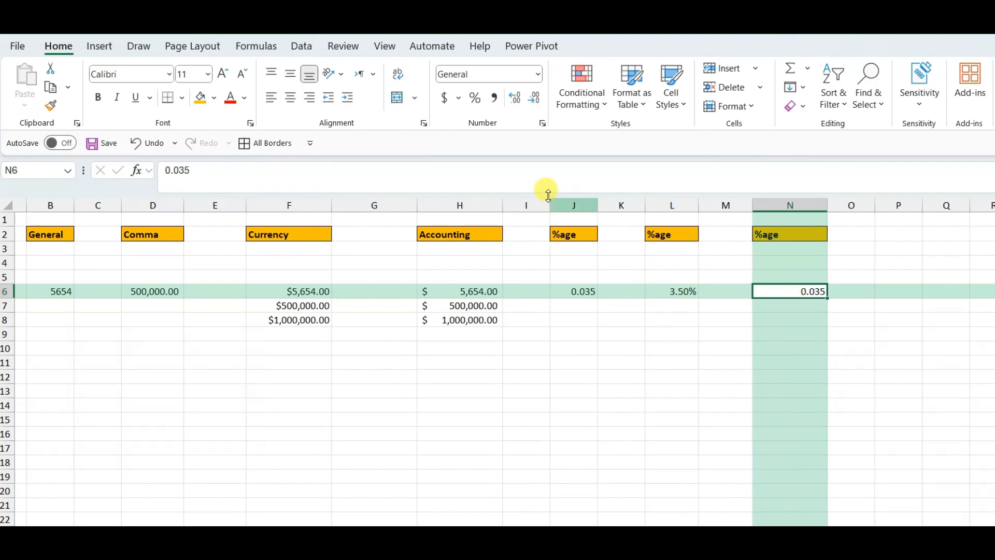
click(477, 106)
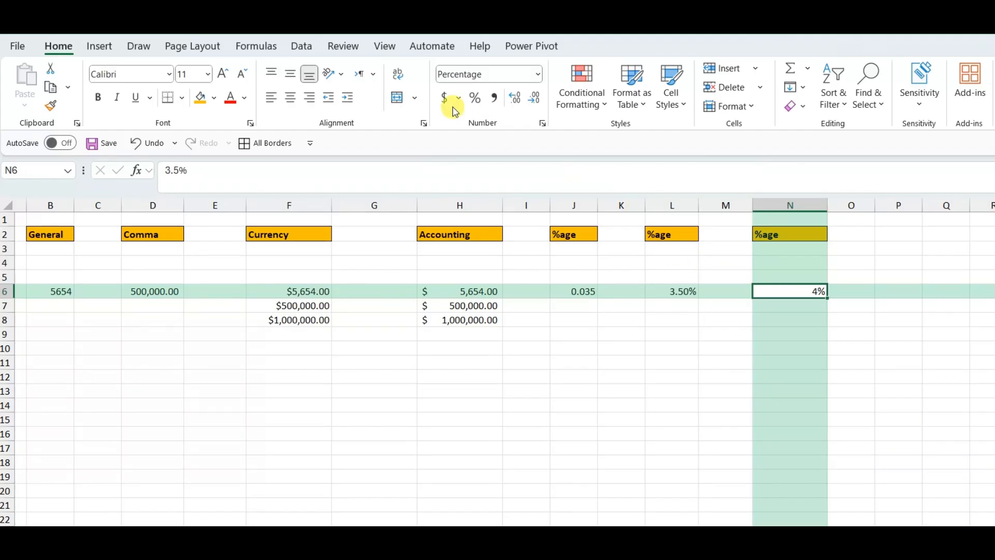
Step: Try increasing the number of decimal places shown in N6, and undo the change
click(515, 103)
click(516, 104)
key(ctrl+z)
Step: Enter a formula in L8 that divides L6 by 135
click(672, 317)
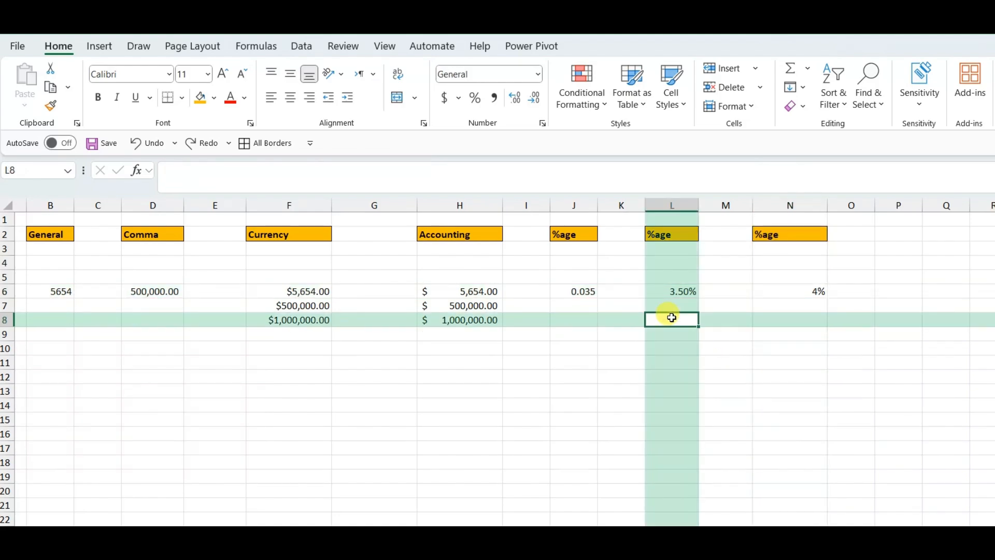
text(=)
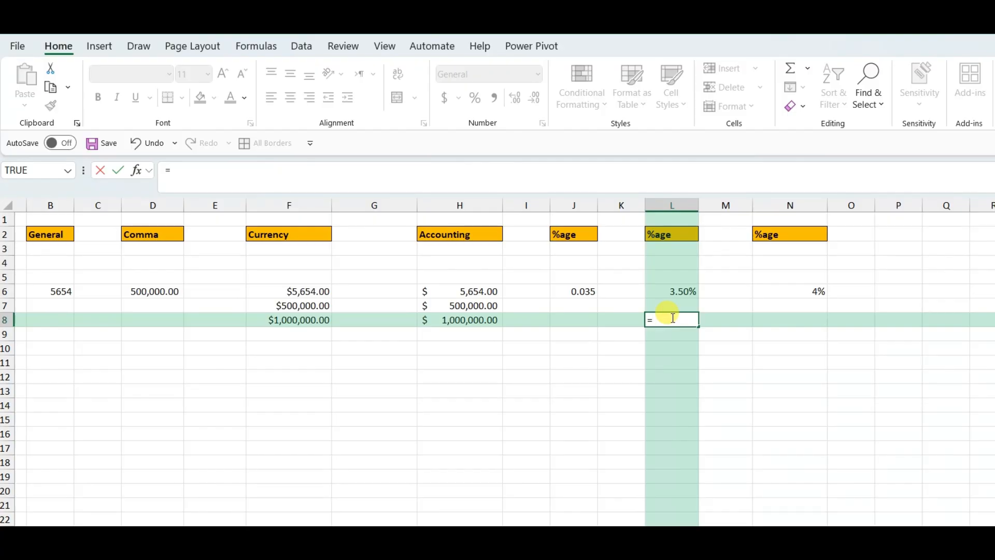
key(Up)
key(Up)
text(/)
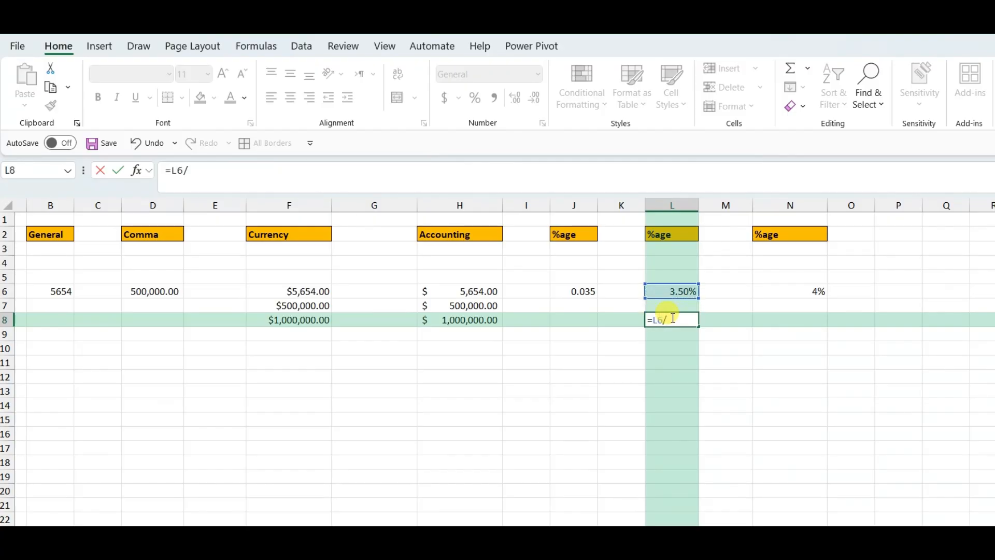
text(135)
key(Return)
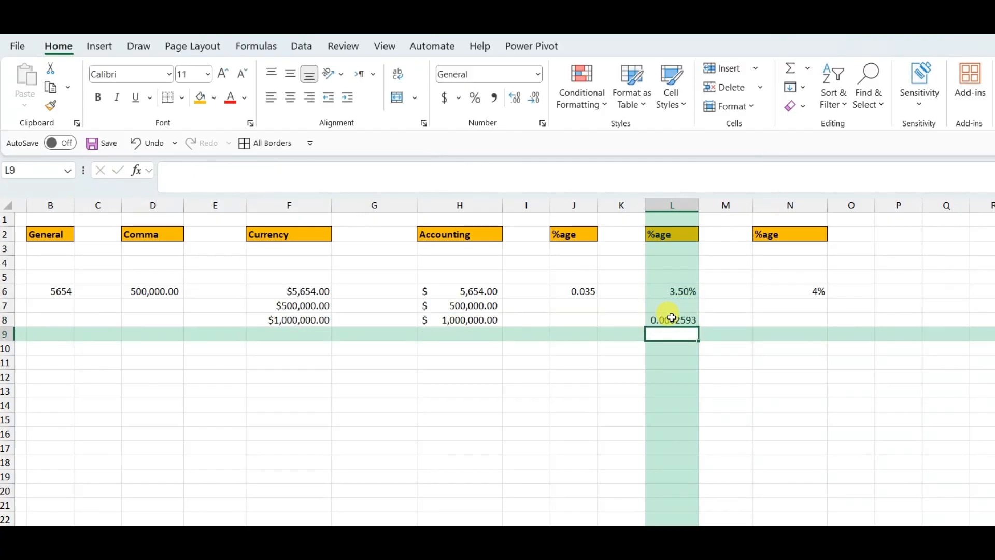
Step: Replace the formula in L8 with =L6*535
click(672, 318)
text(=)
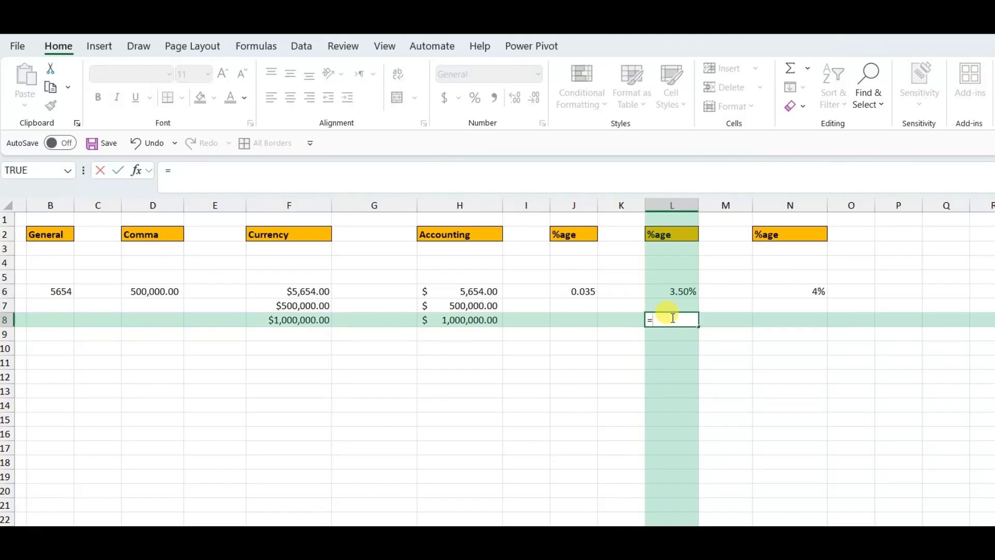
key(Up)
key(Up)
text(*)
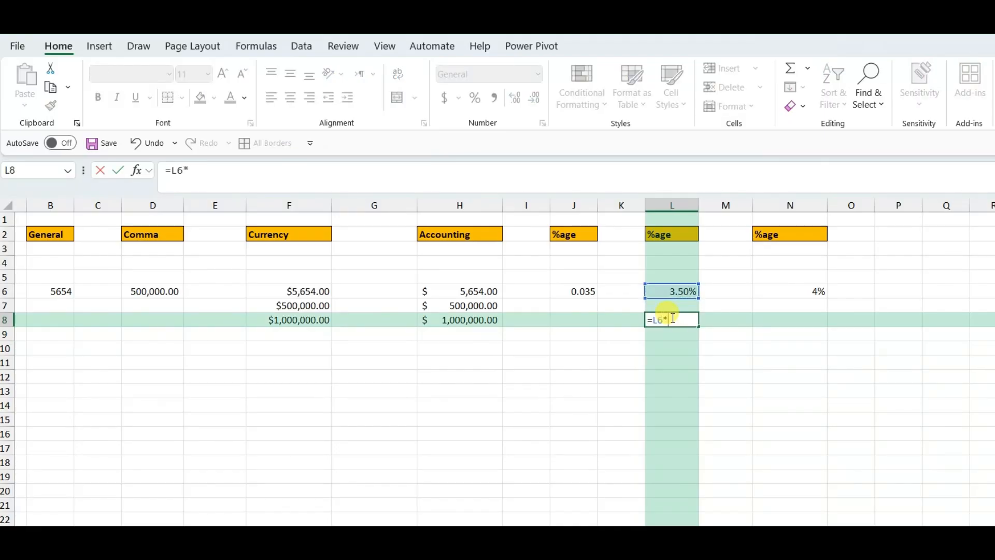
text(5)
text(35)
key(Return)
click(673, 319)
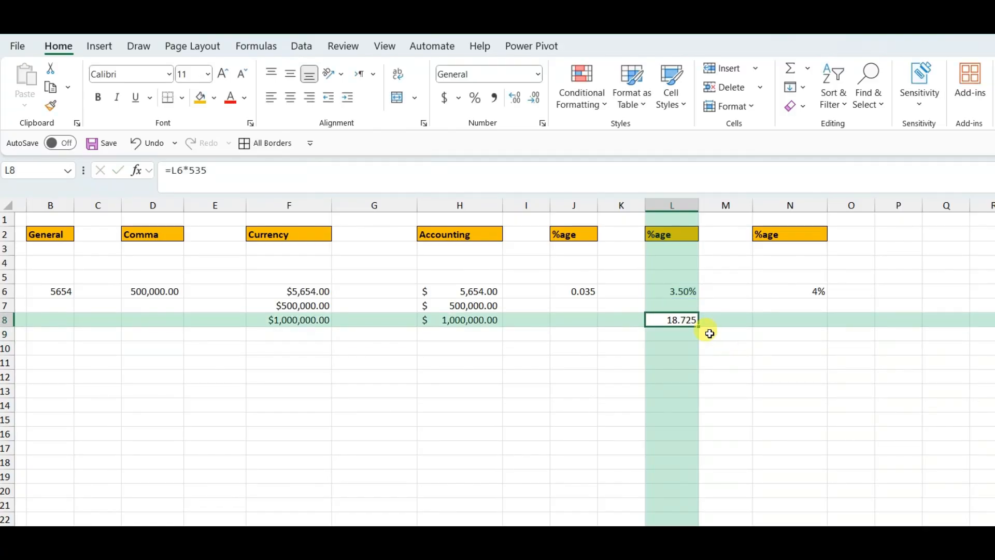
Step: Enter the formula =N6*535 in N8 and make the results in L8:N8 bold
click(778, 317)
text(=)
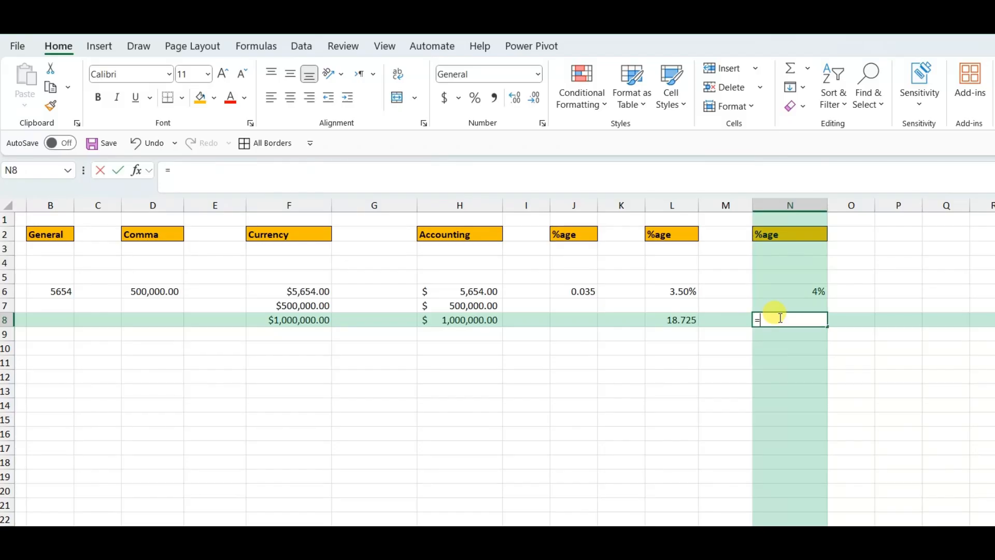
click(801, 292)
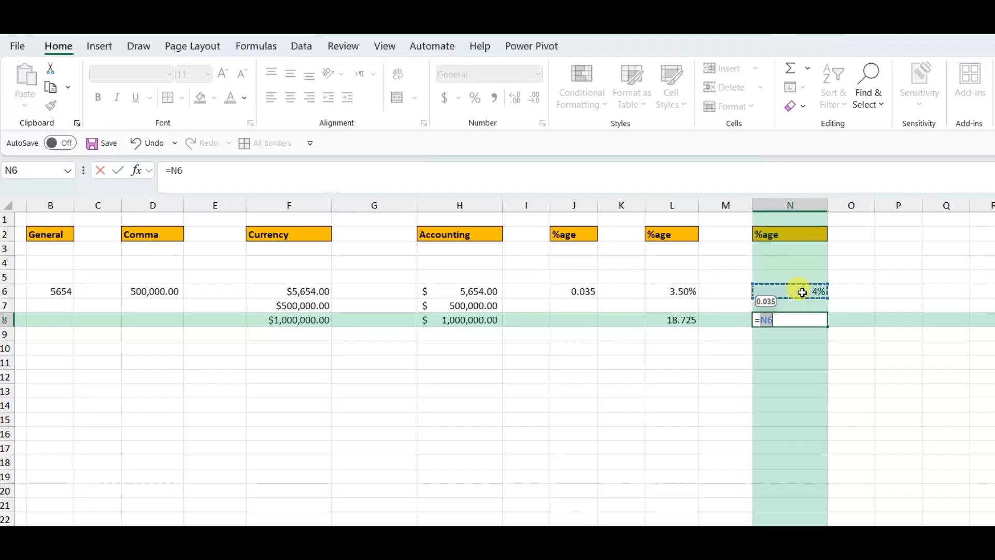
text(*535)
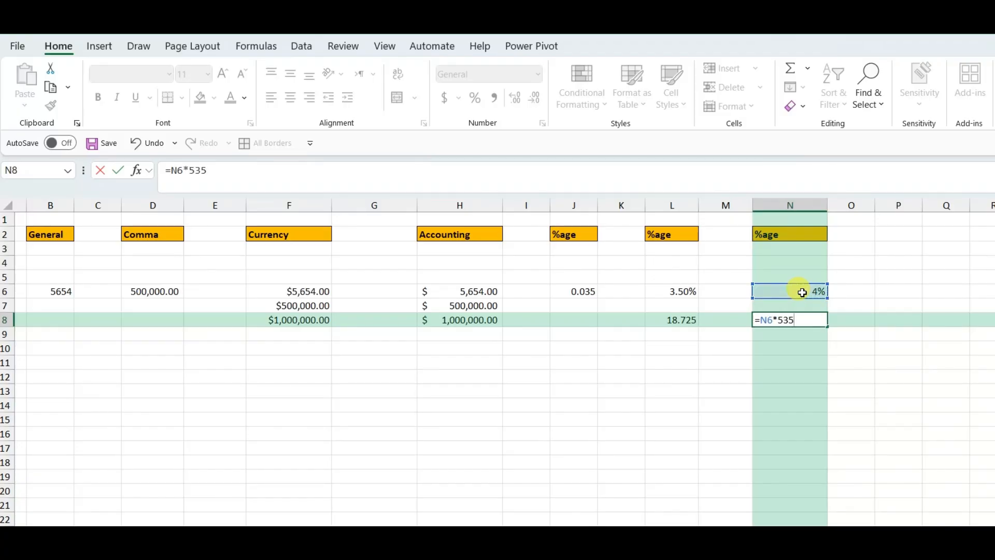
key(Return)
key(Up)
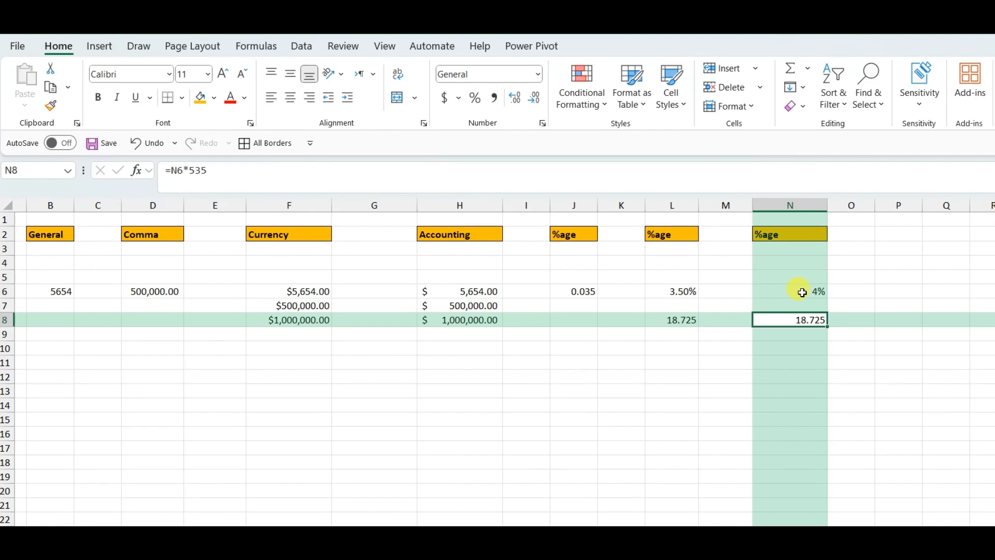
drag(679, 318, 779, 316)
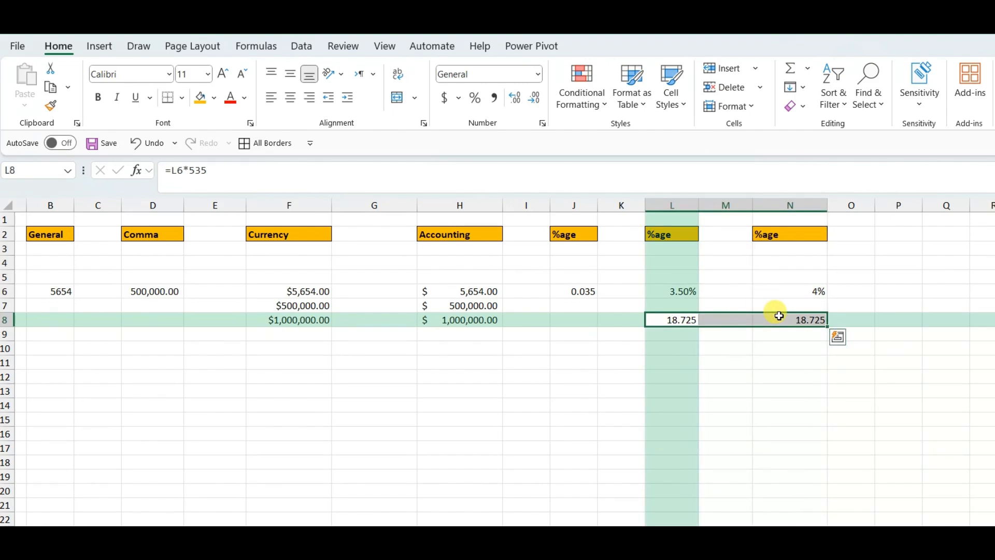
key(ctrl+b)
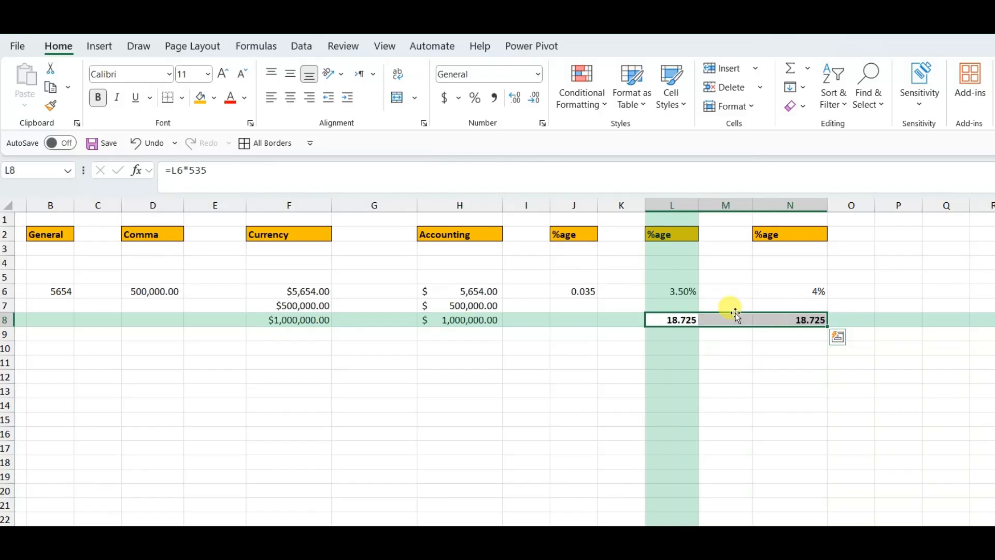
Step: Compare the percentage values in L6 and N6 with the formula results in L8 and N8
click(679, 293)
click(798, 291)
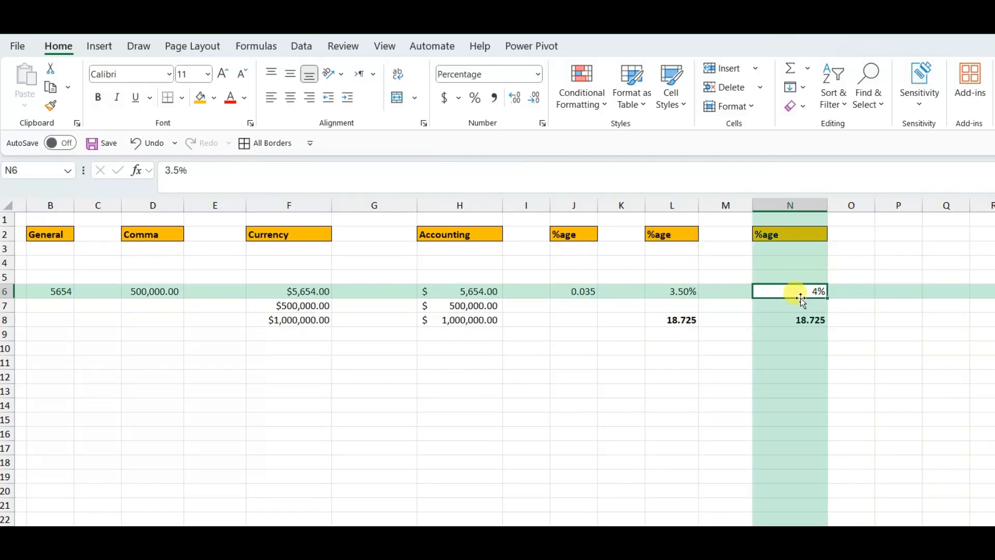
click(802, 318)
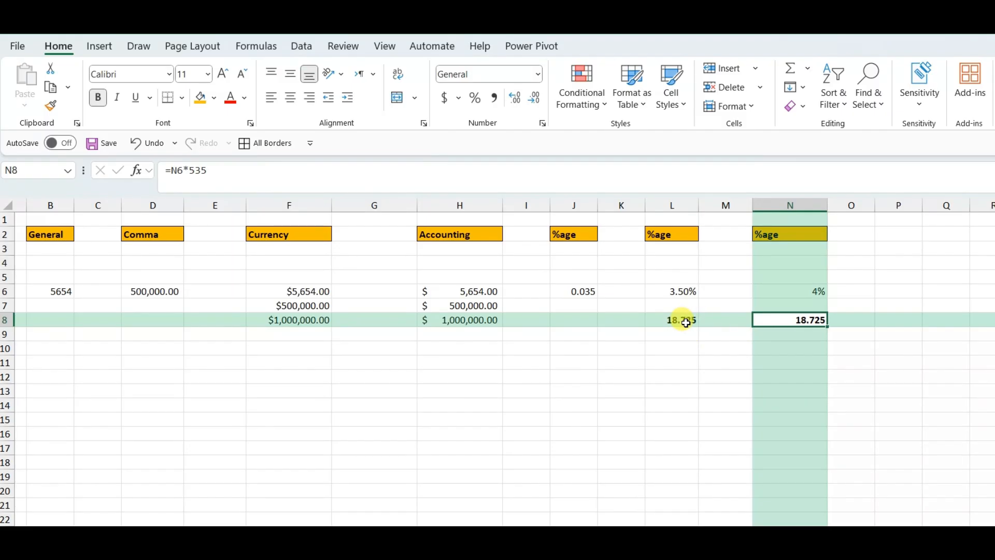
drag(683, 320, 783, 319)
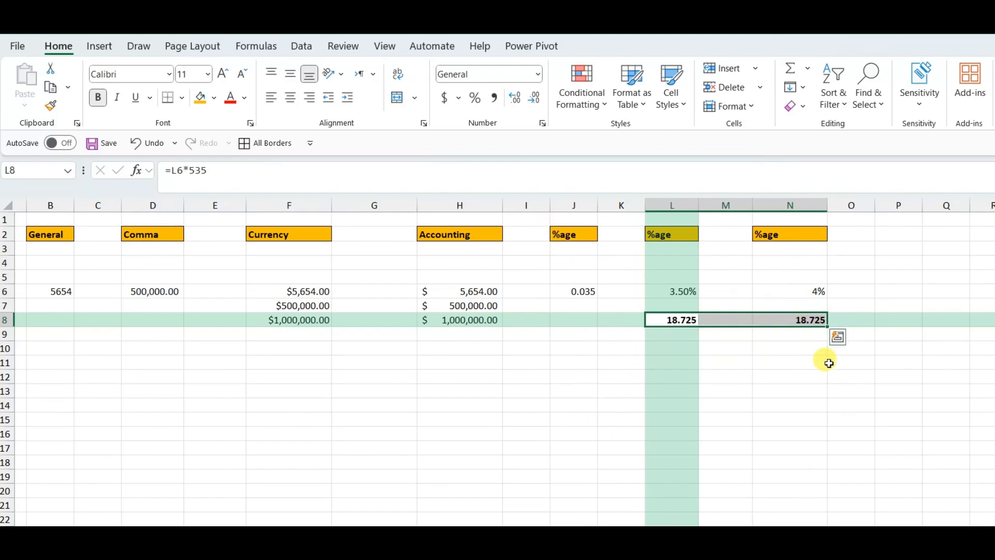
click(665, 291)
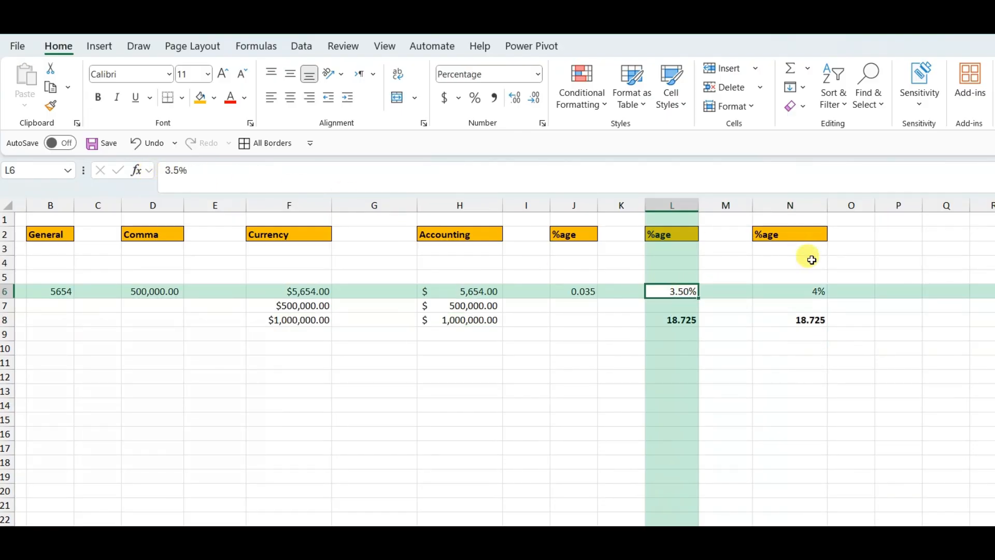
click(814, 288)
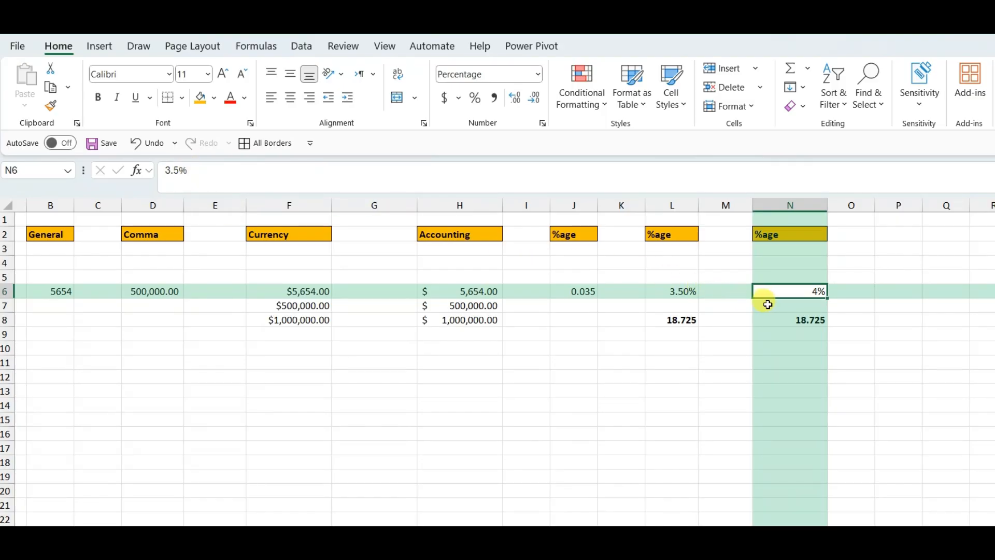
click(672, 318)
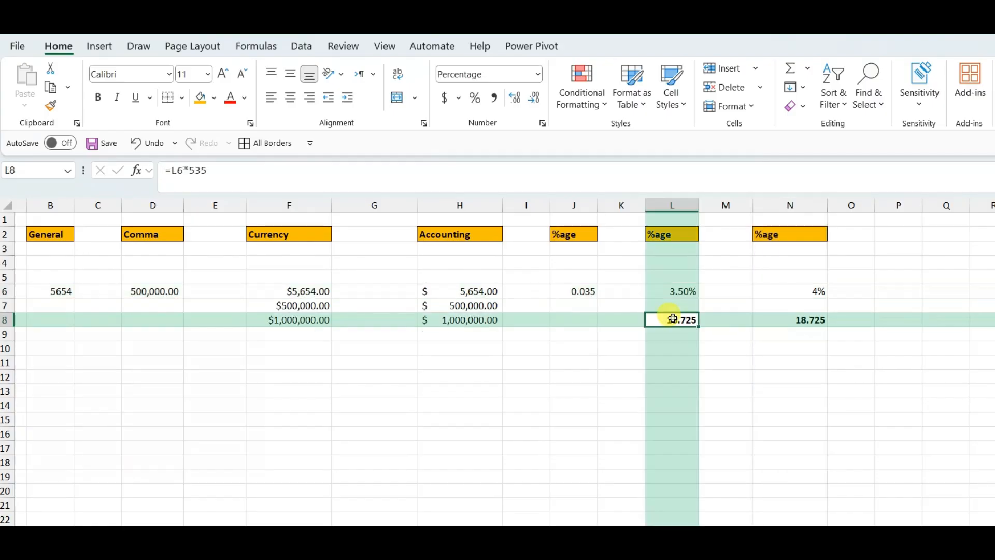
drag(672, 319, 787, 315)
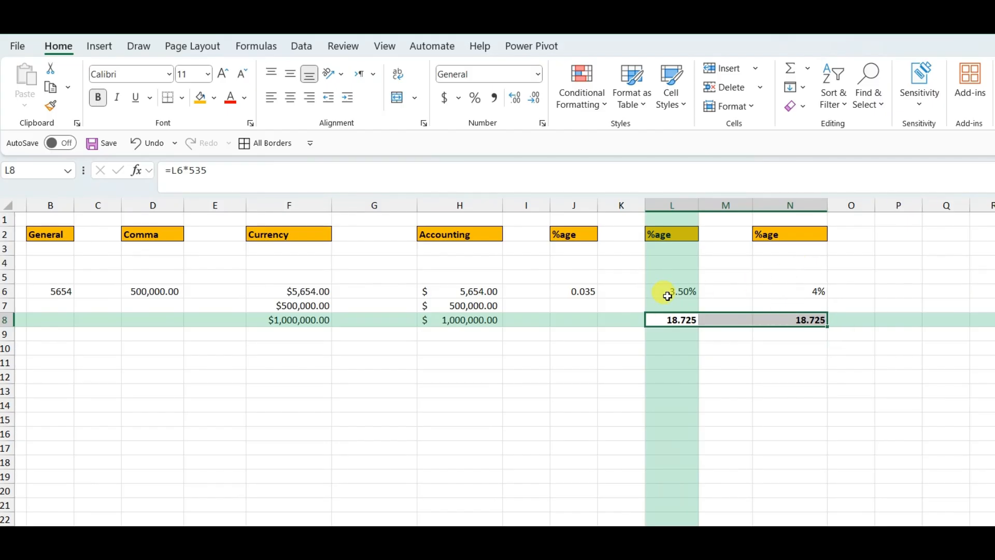
click(670, 290)
ctrl+click(806, 285)
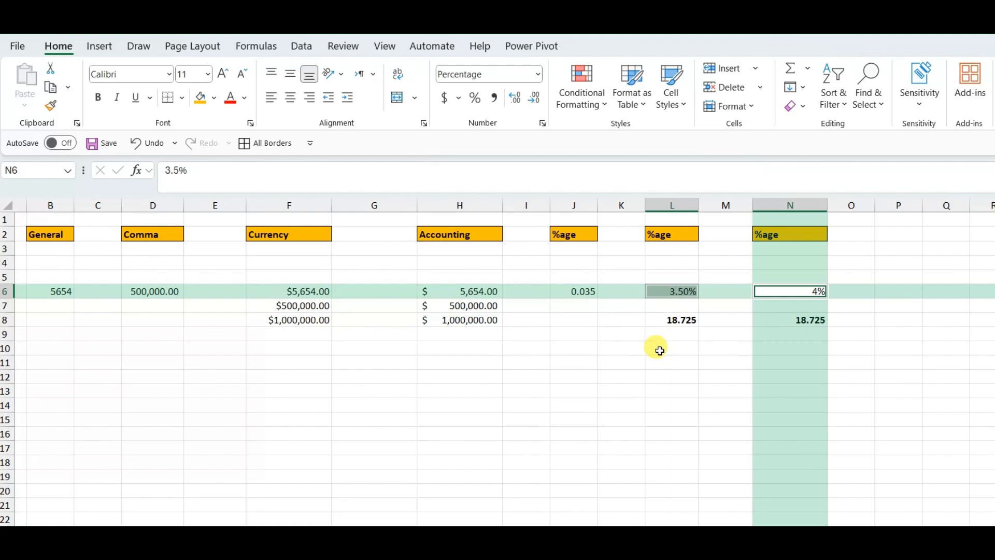
click(803, 321)
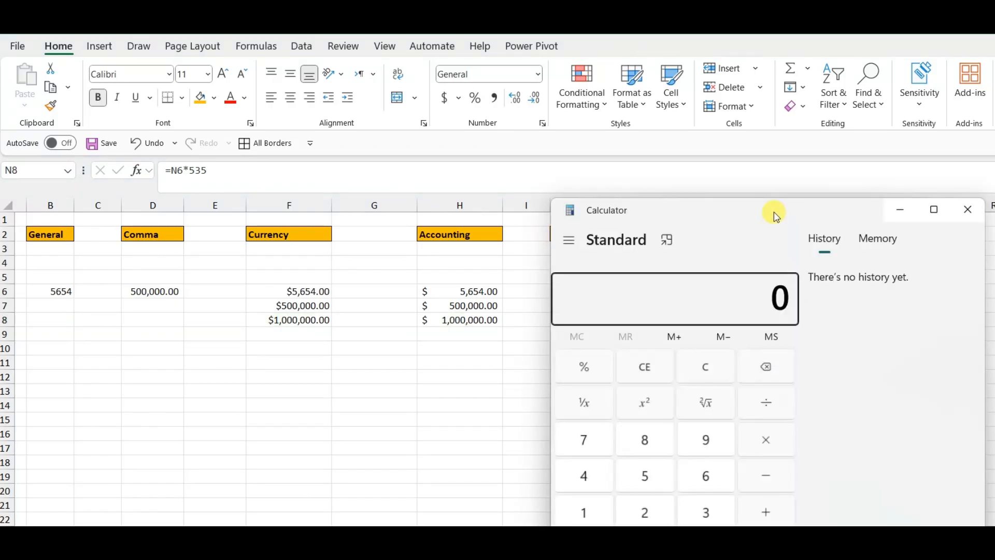
Step: Switch to Calculator, multiply 4 by 535 and divide the result by 100, then minimize it
drag(773, 211, 494, 187)
text(4)
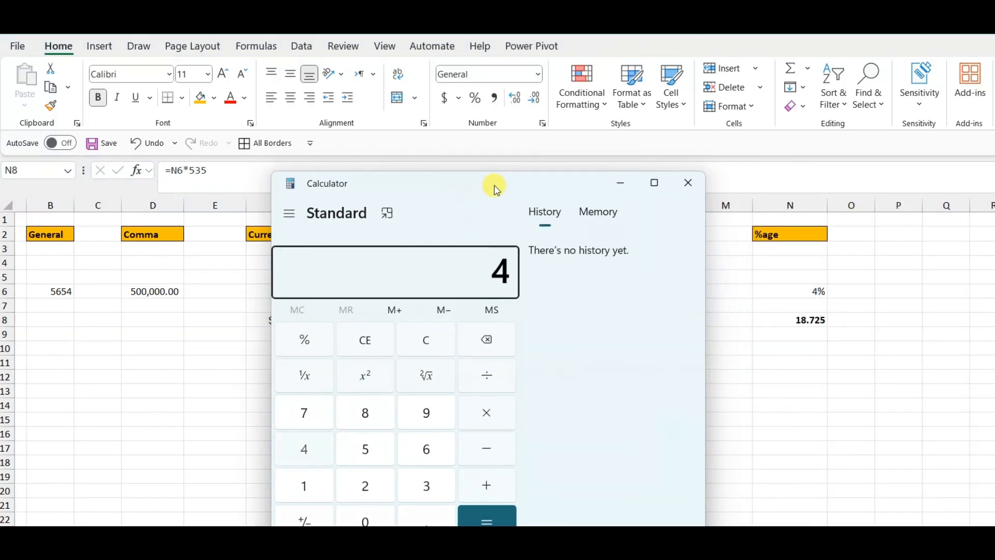
text(*535)
key(Return)
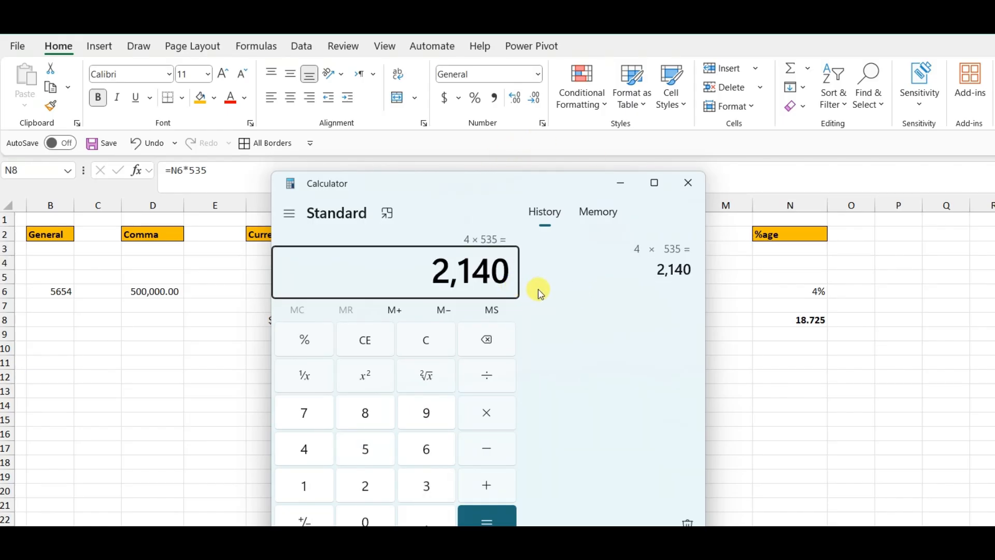
text(/100)
key(Return)
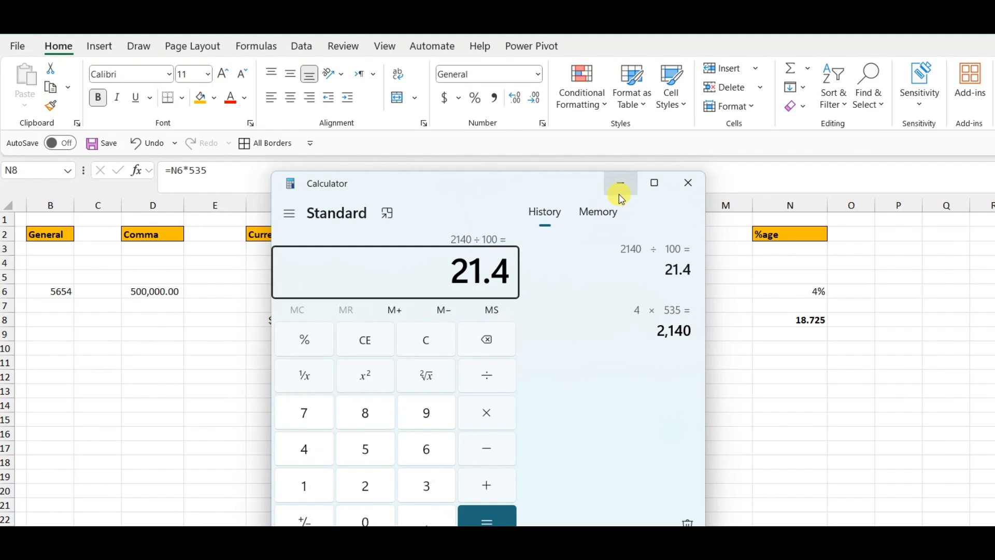
click(621, 196)
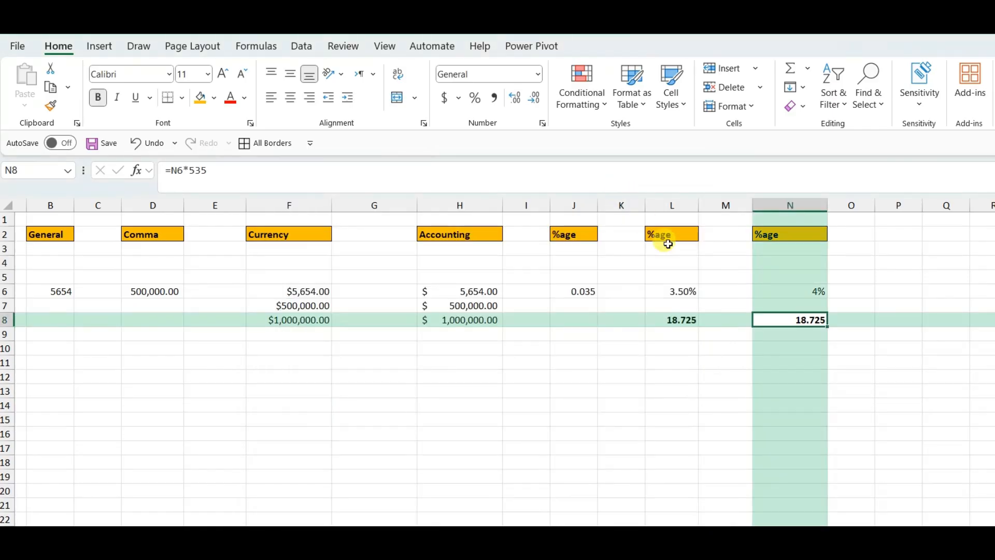
Step: Increase the decimal places of the percentage in N6 to two
click(792, 295)
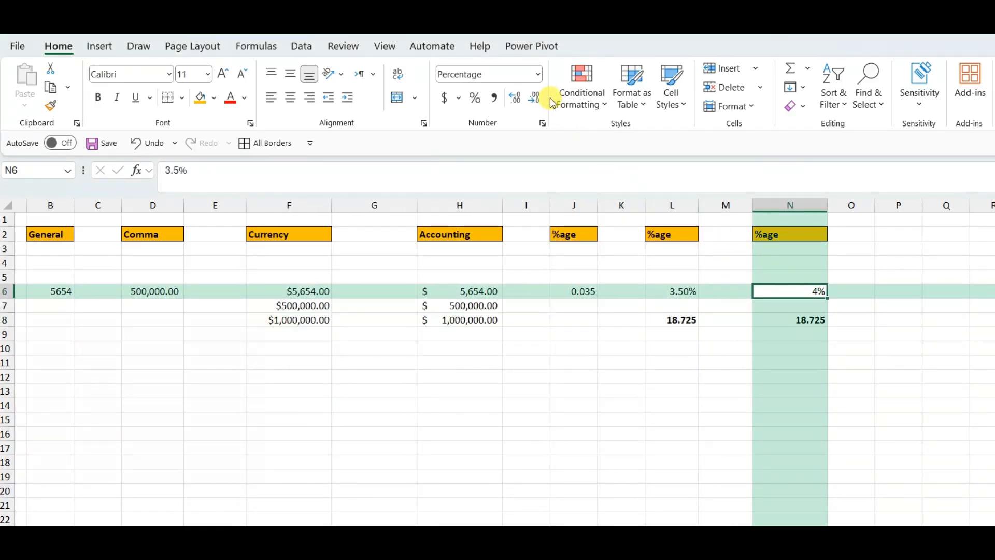
click(540, 78)
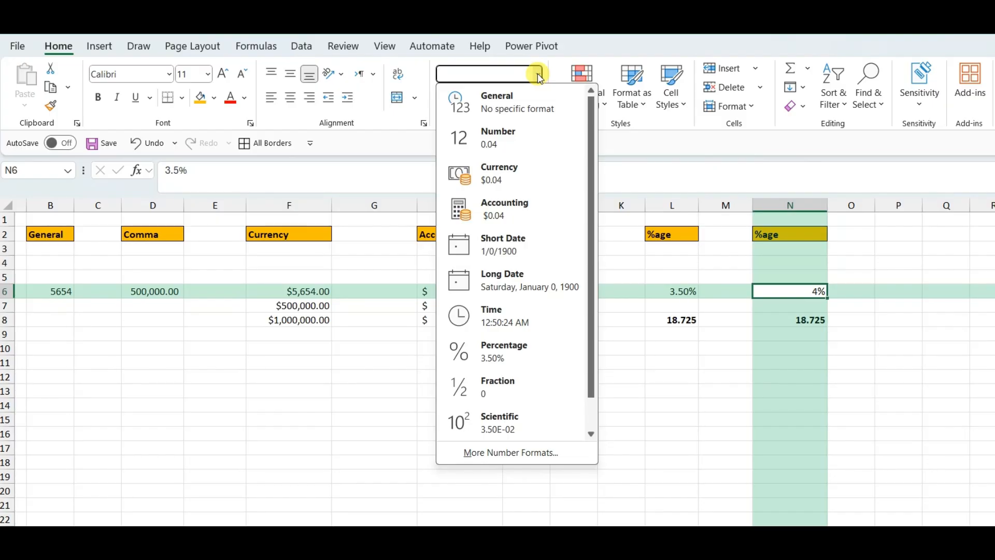
click(539, 78)
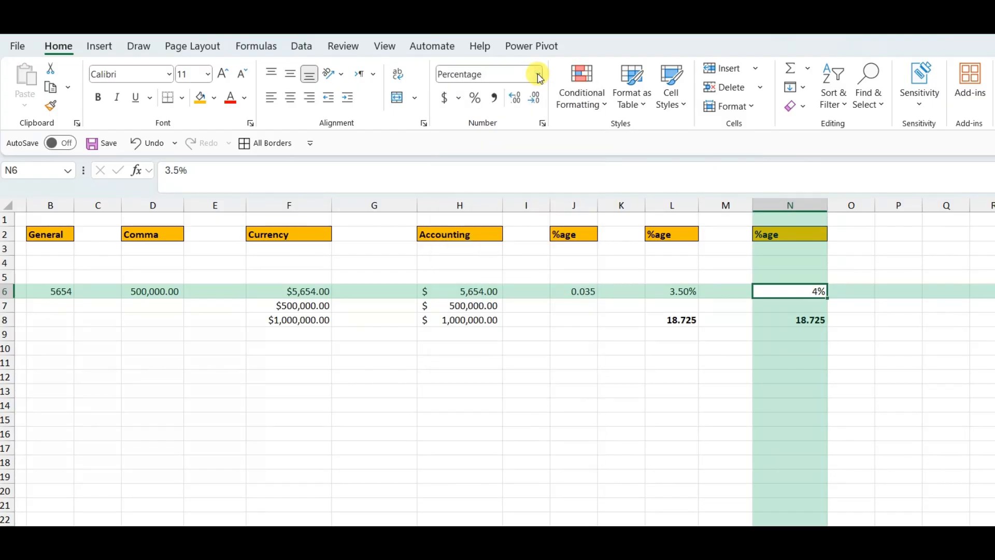
click(518, 101)
click(518, 102)
drag(576, 217, 807, 322)
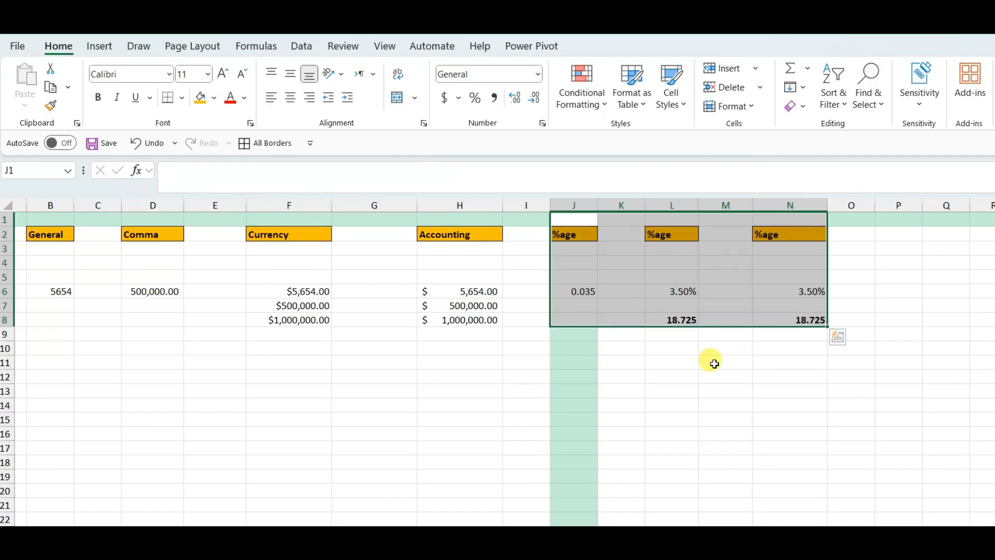
click(688, 364)
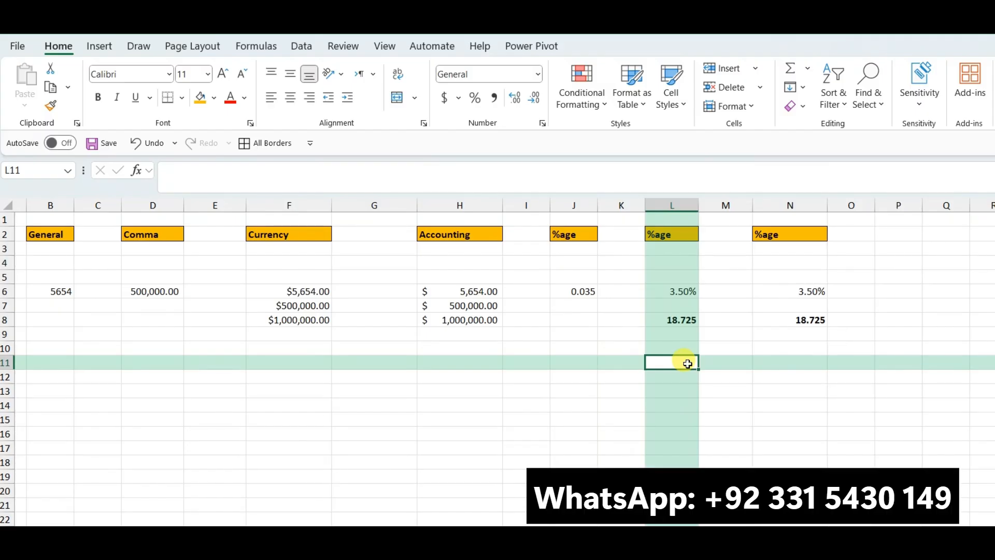